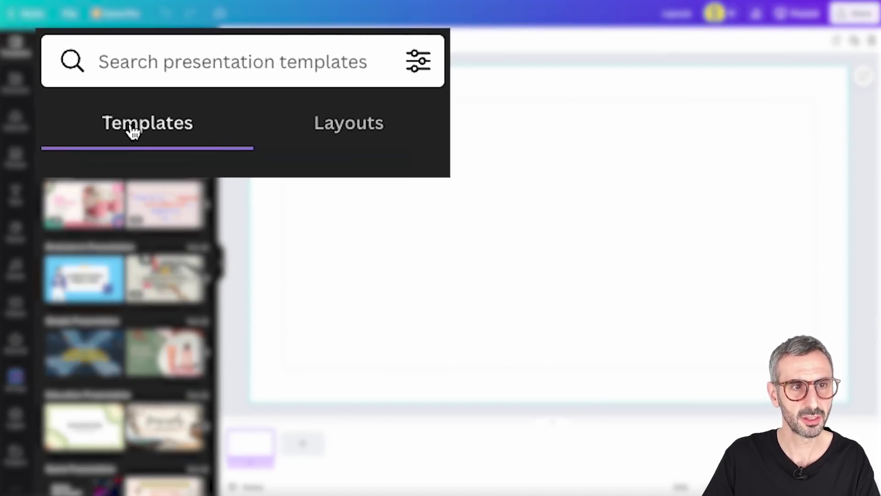
Step: Browse the presentation template categories, from recently used to the themed collections
scroll(88, 250, "down", 10)
scroll(87, 251, "up", 15)
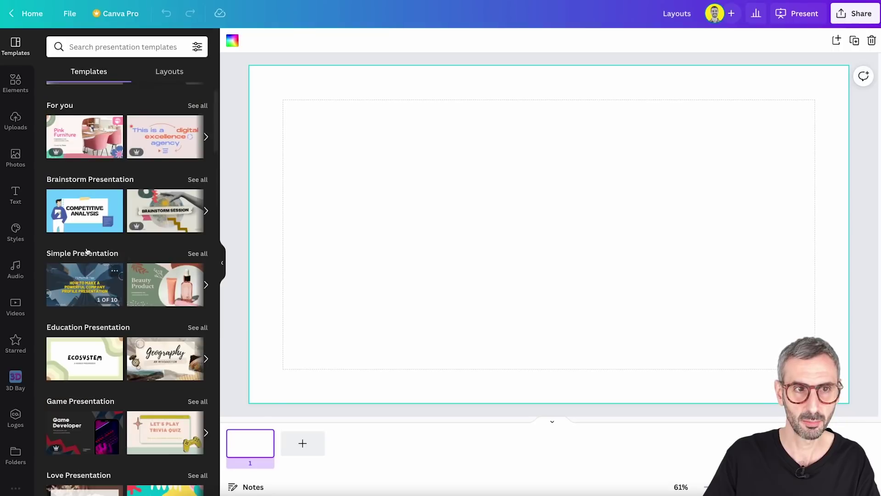
scroll(87, 252, "up", 2)
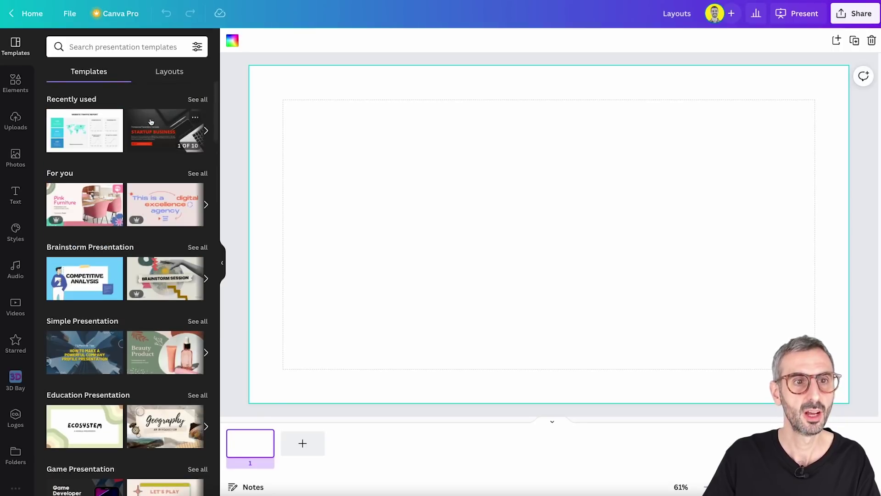
Step: Look through the ready-made layouts and apply the Title Page with Photo layout to the blank page
left_click(175, 74)
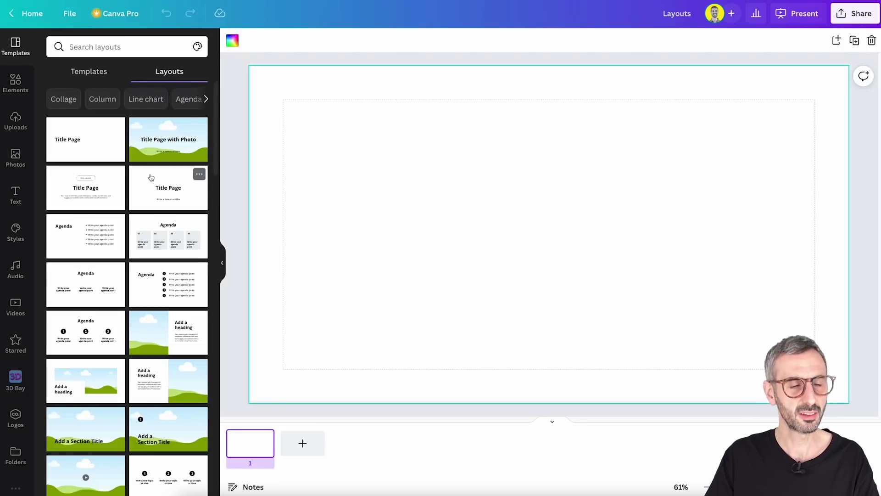
scroll(151, 177, "down", 2)
scroll(151, 176, "down", 2)
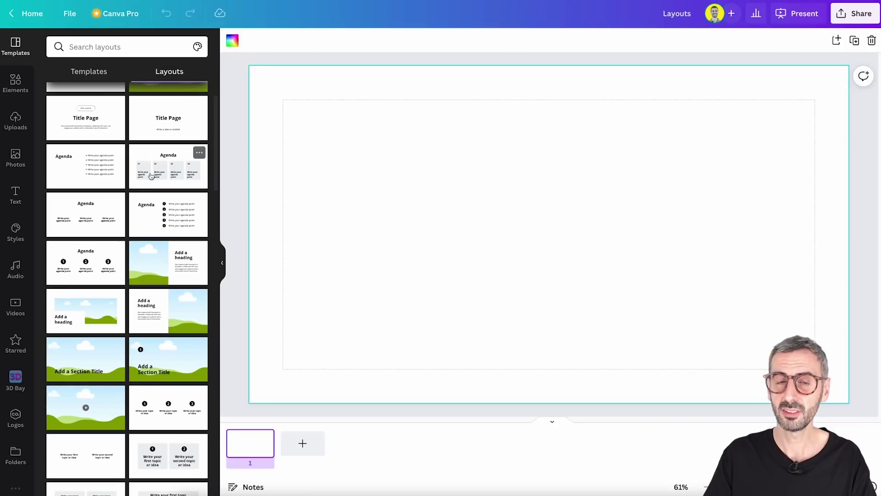
scroll(151, 176, "down", 3)
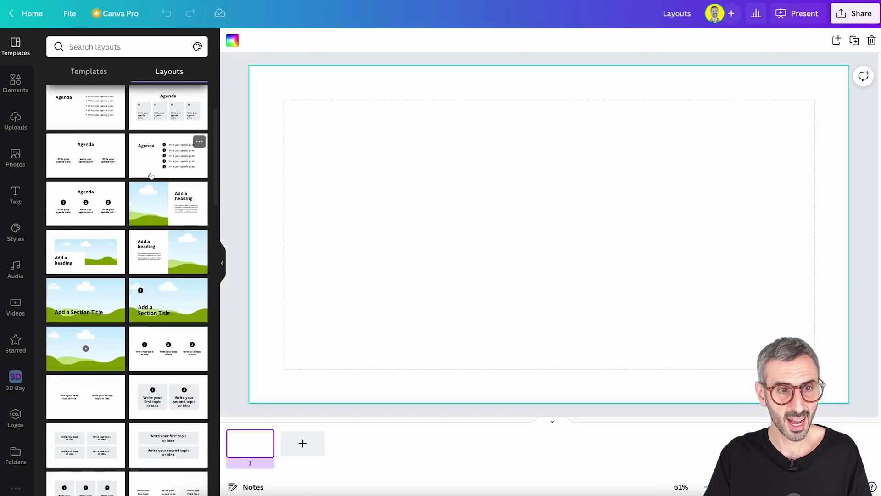
scroll(151, 178, "up", 4)
scroll(151, 177, "up", 2)
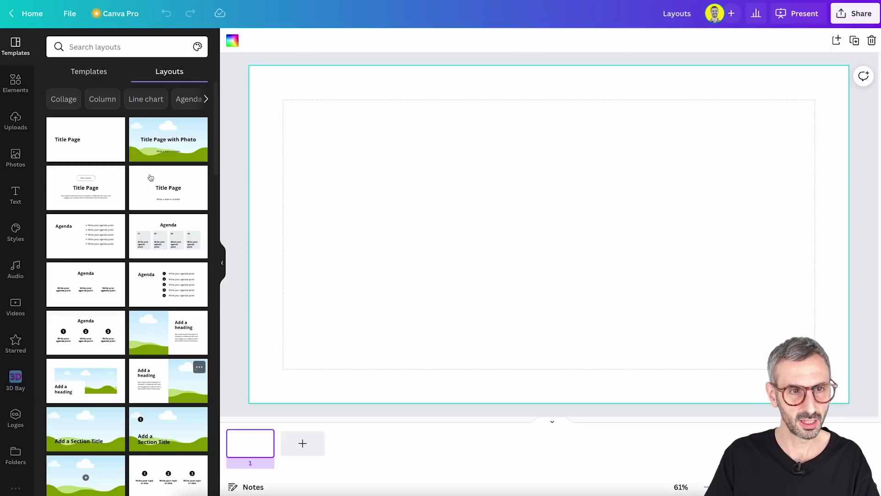
left_click(154, 154)
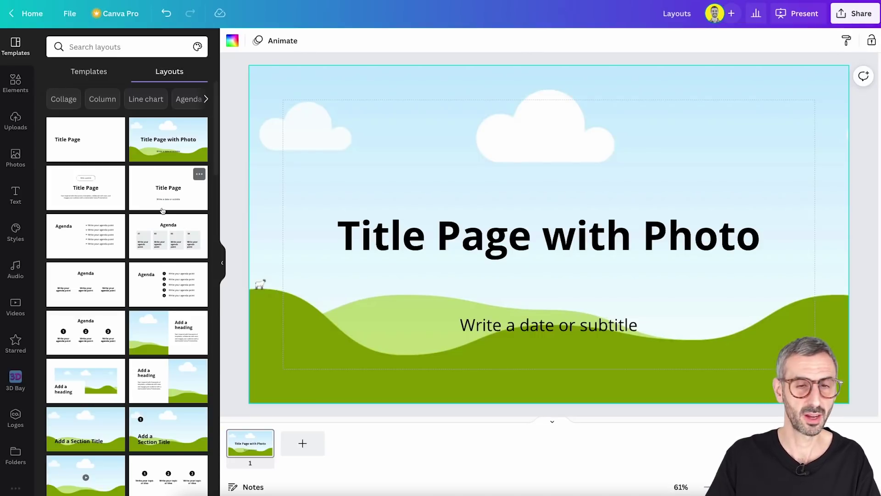
Step: Replace the title page's background picture with the stock video of orange and yellow ink
left_click(432, 106)
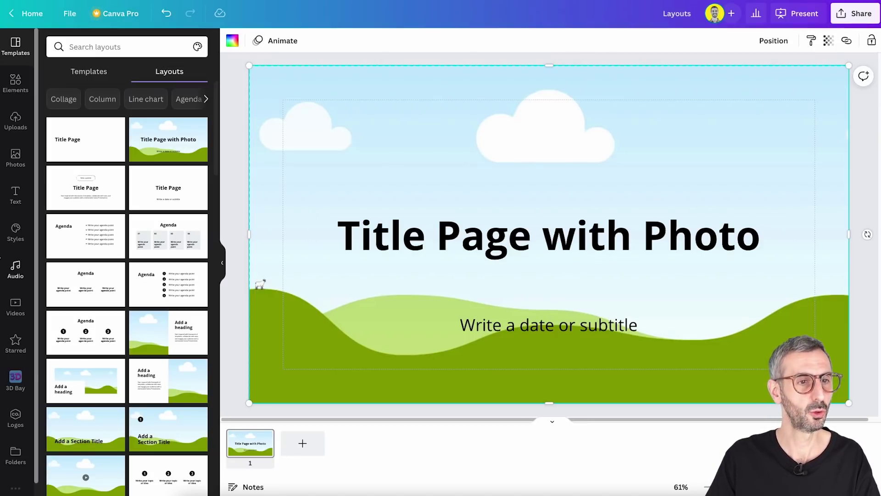
left_click(24, 88)
scroll(60, 420, "down", 1)
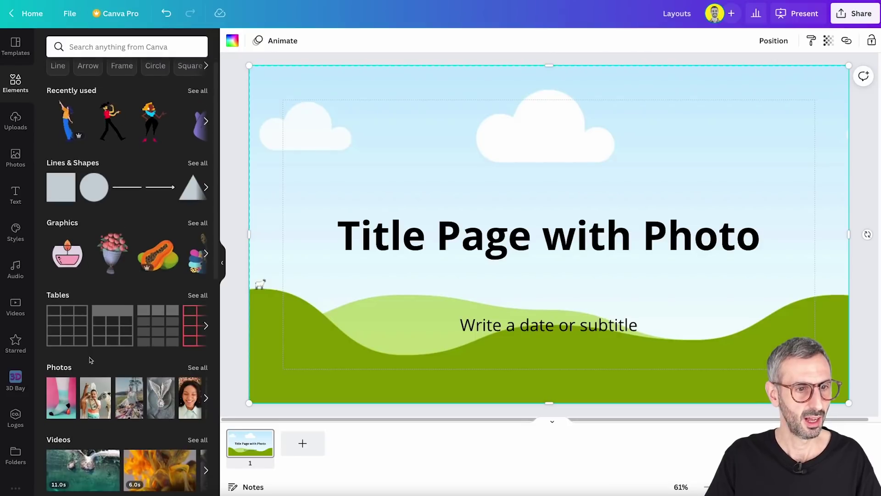
scroll(60, 423, "down", 3)
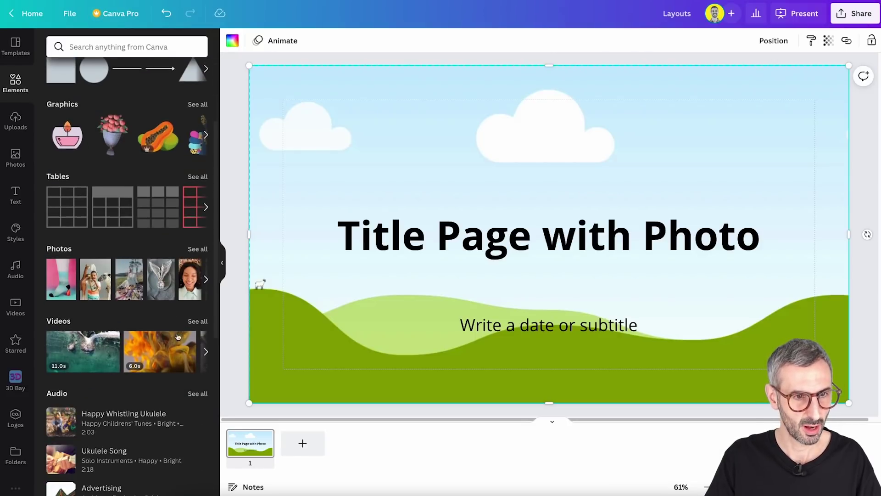
scroll(177, 338, "down", 4)
scroll(175, 312, "up", 3)
left_click_drag(169, 305, 417, 191)
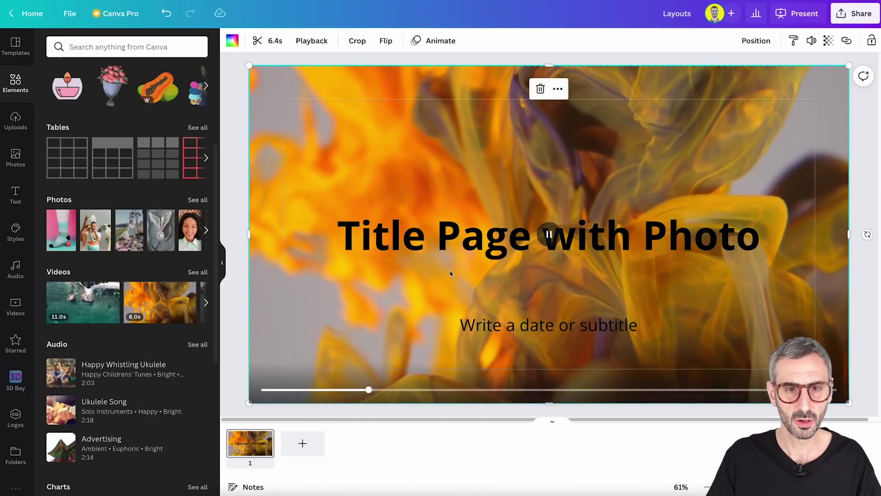
Step: Change the "Title Page with Photo" heading's text color to white
left_click(452, 247)
left_click(389, 46)
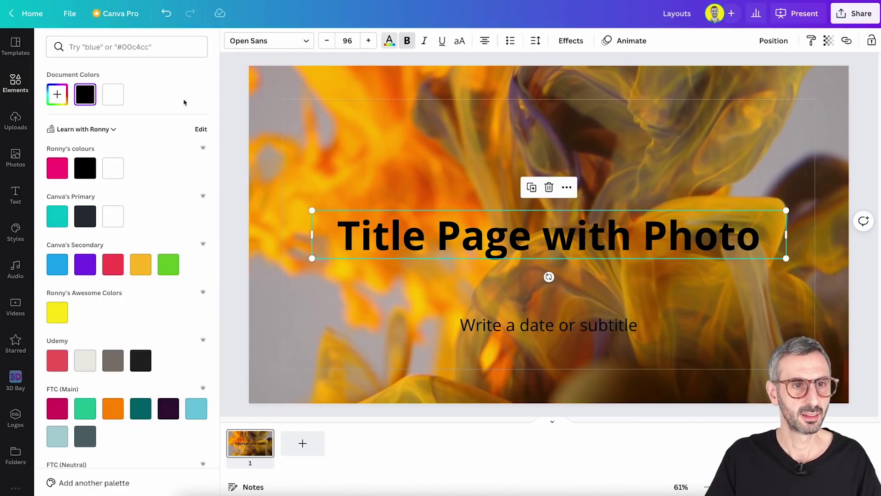
left_click(115, 94)
left_click(268, 263)
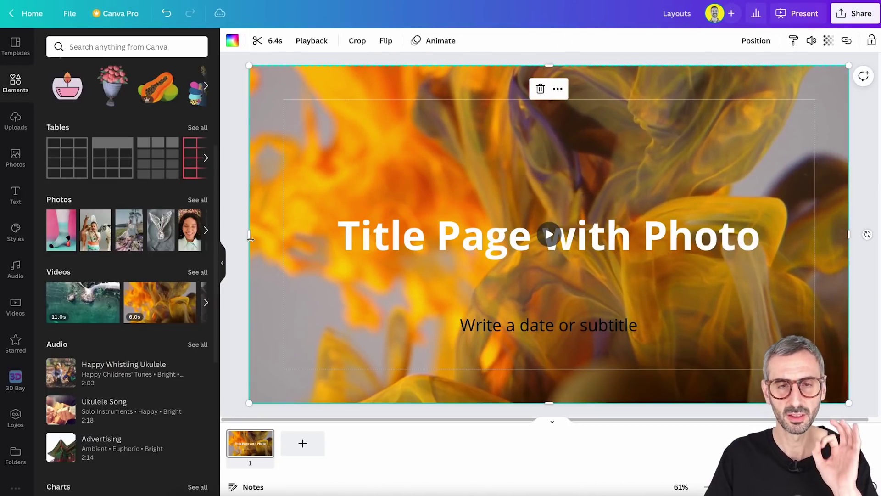
Step: Return to the layouts and delete the title page so the presentation starts blank again
left_click(19, 42)
left_click(195, 71)
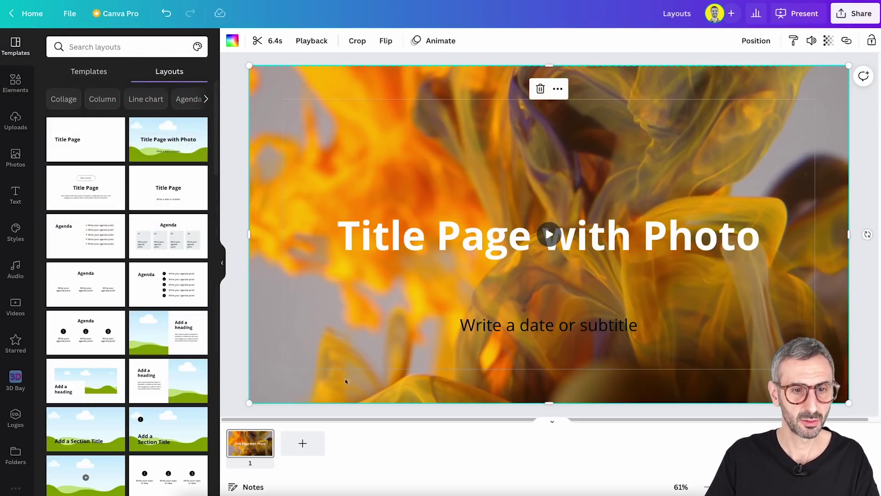
left_click(259, 456)
key("Delete")
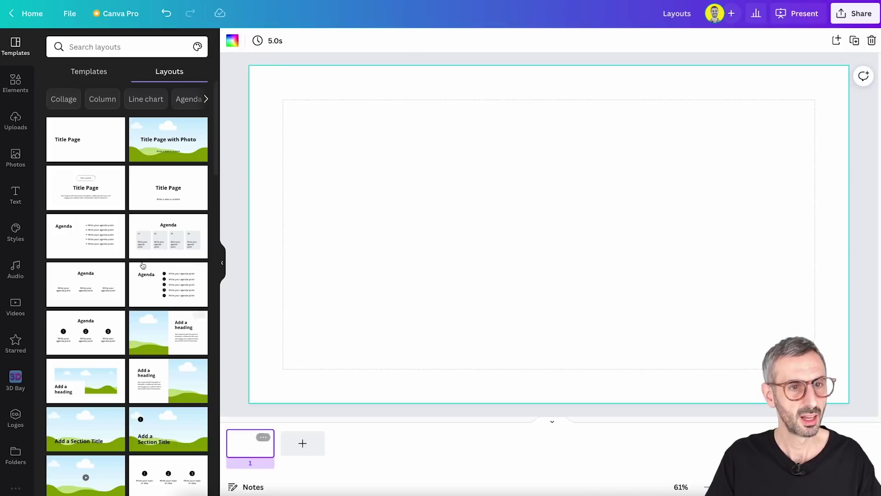
Step: Examine the available layouts, including the agenda, section title, chart, collage and quote pages
scroll(119, 248, "down", 3)
scroll(118, 248, "down", 6)
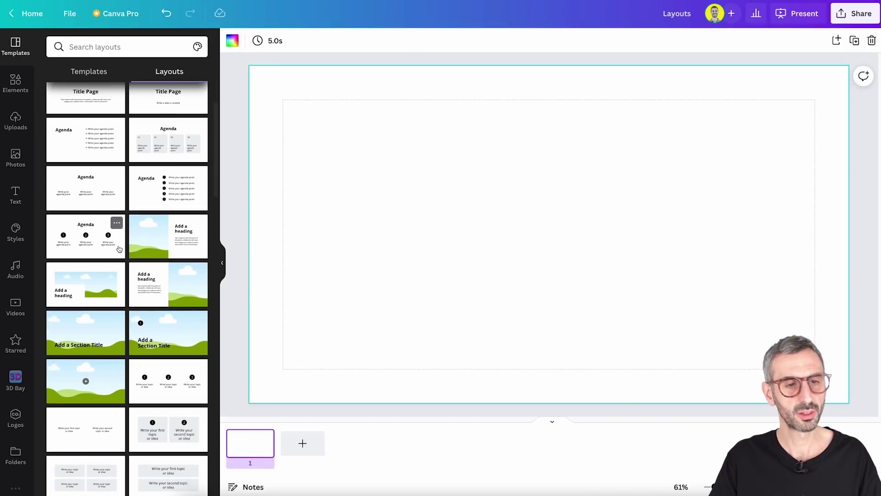
scroll(119, 250, "down", 6)
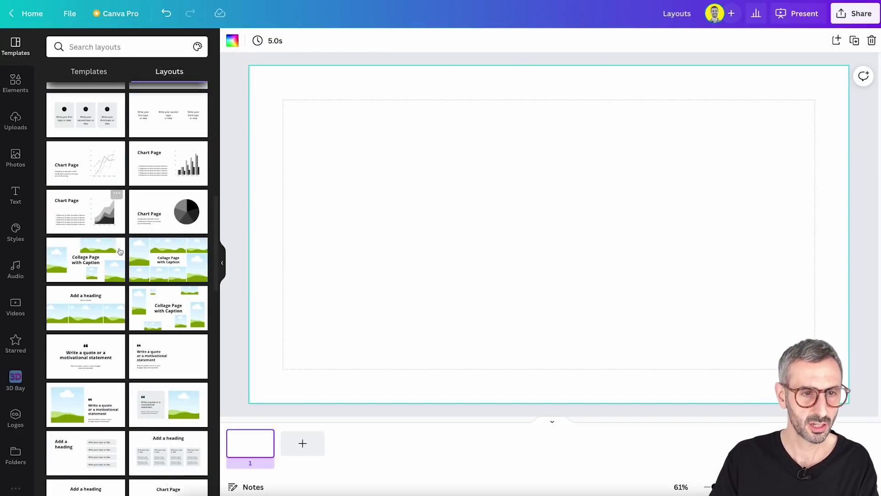
scroll(120, 253, "down", 2)
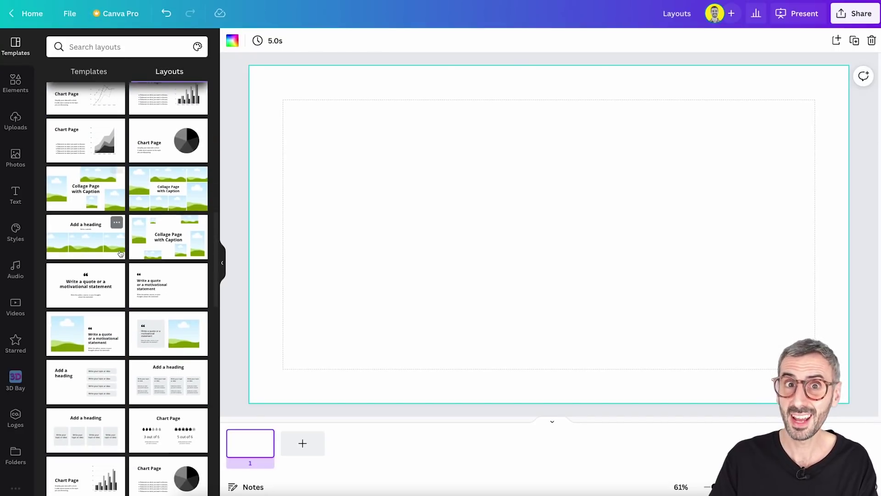
scroll(120, 253, "down", 1)
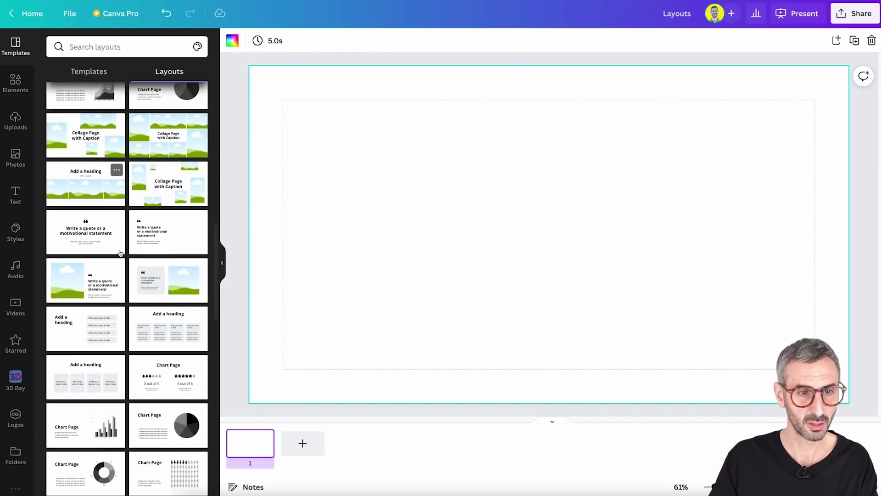
scroll(120, 253, "down", 1)
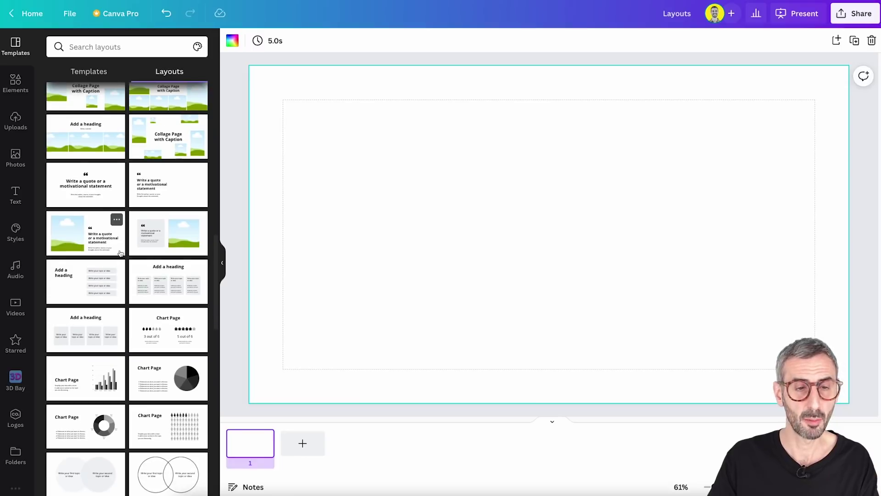
scroll(121, 254, "down", 1)
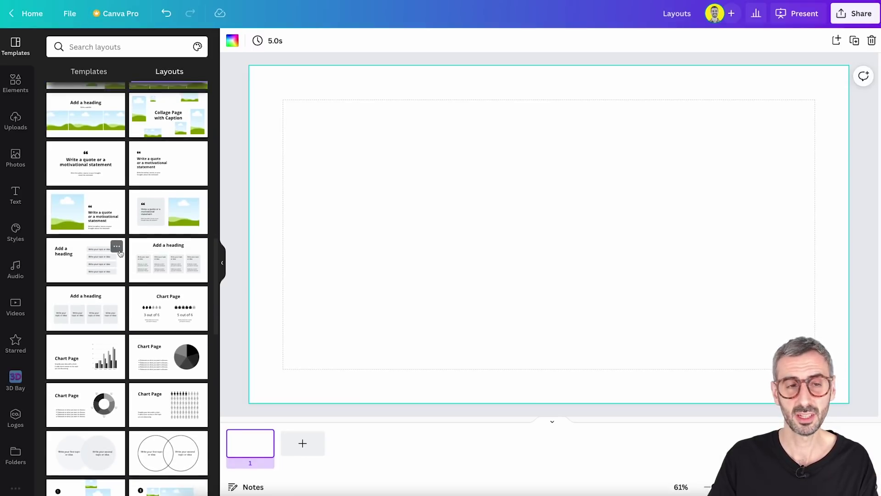
scroll(120, 254, "down", 1)
scroll(120, 253, "up", 15)
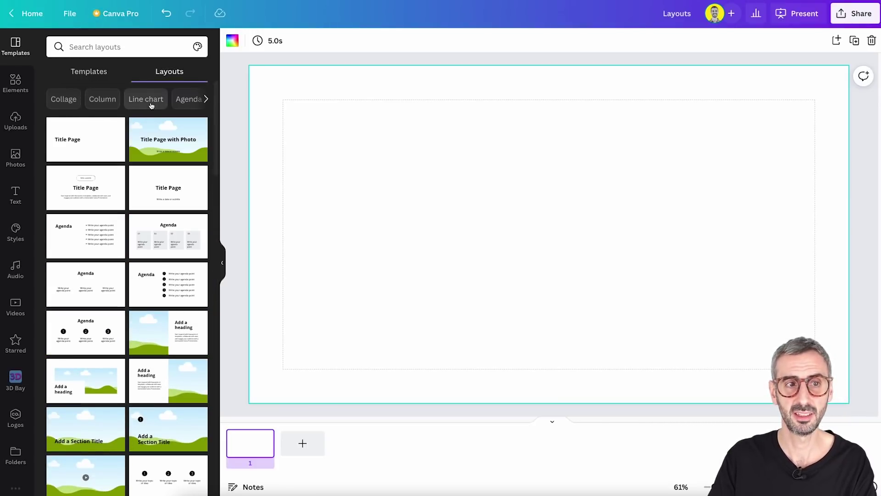
Step: Look through the layout category filters and show only the Collage layouts
left_click(206, 100)
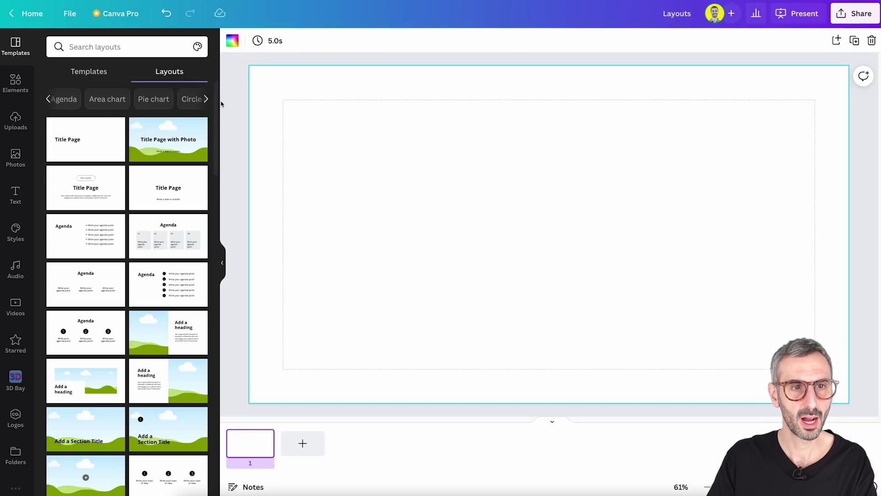
left_click(206, 99)
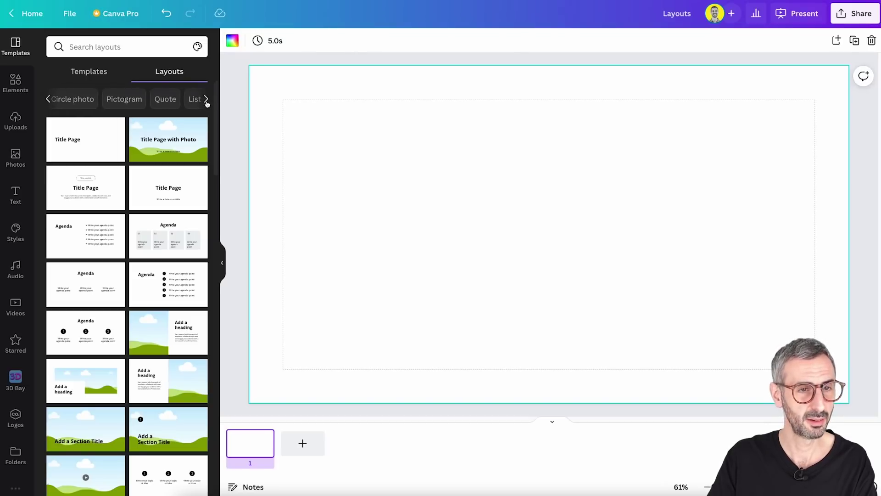
left_click(206, 100)
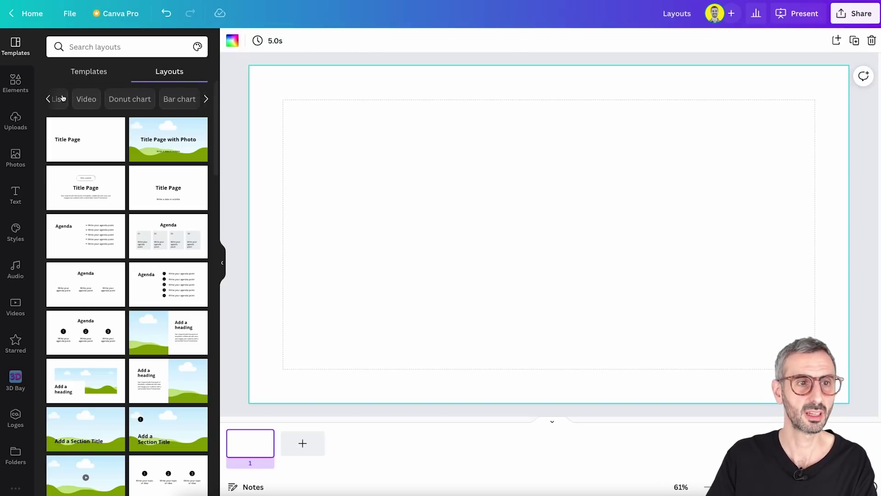
left_click(48, 100)
left_click(48, 100)
left_click(49, 100)
left_click(48, 101)
left_click(50, 101)
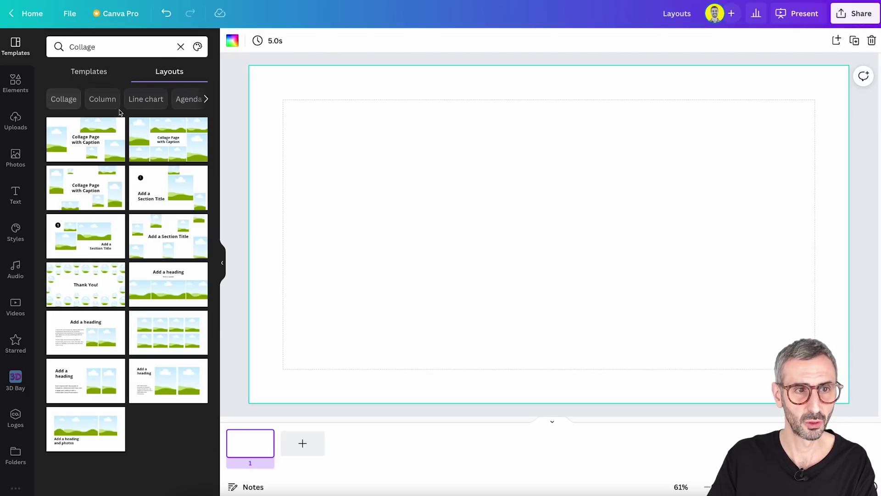
Step: Filter the layouts by Column and apply the last one, with a heading, body text and two large photos
left_click(103, 99)
scroll(111, 355, "down", 1)
scroll(110, 356, "down", 1)
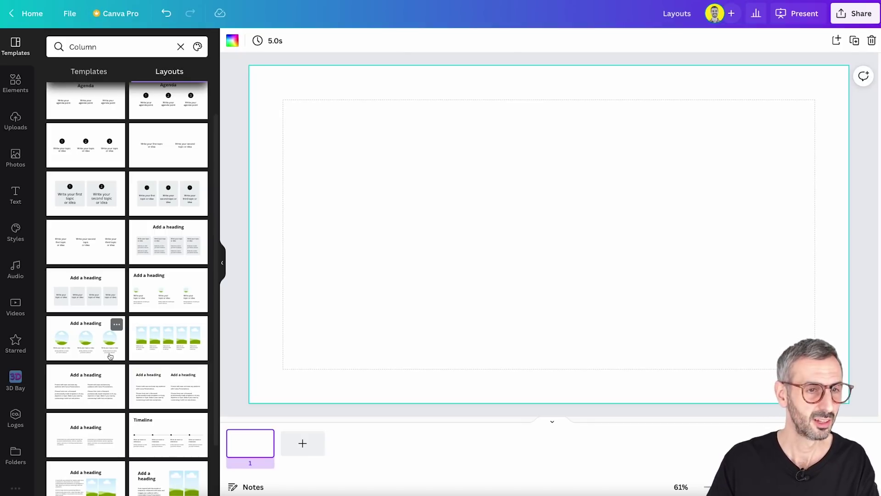
scroll(110, 356, "up", 2)
scroll(109, 313, "down", 5)
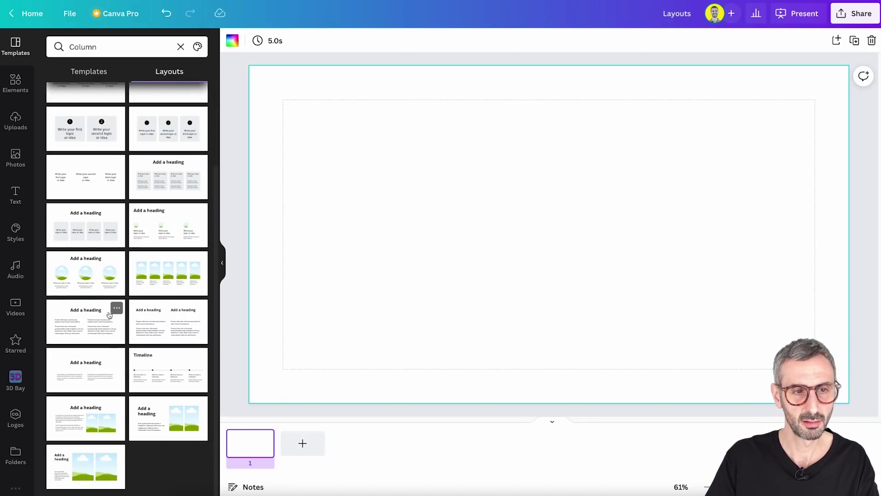
scroll(109, 315, "up", 5)
scroll(112, 322, "down", 5)
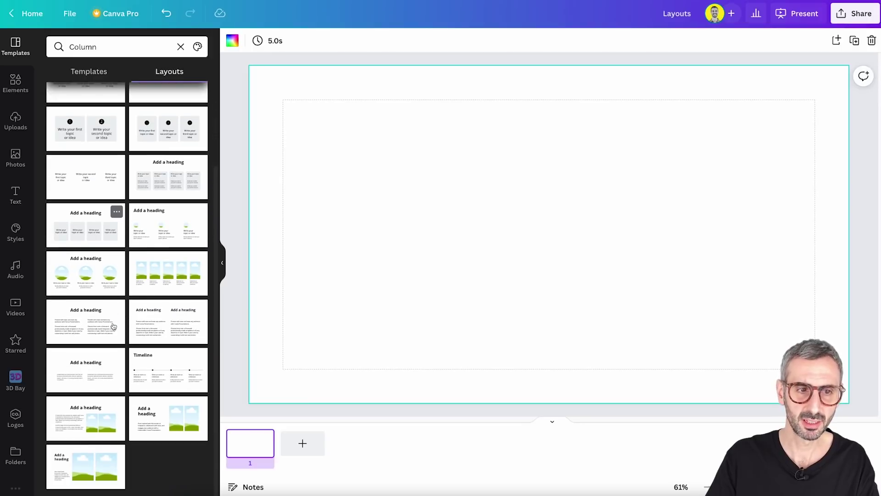
scroll(113, 326, "up", 5)
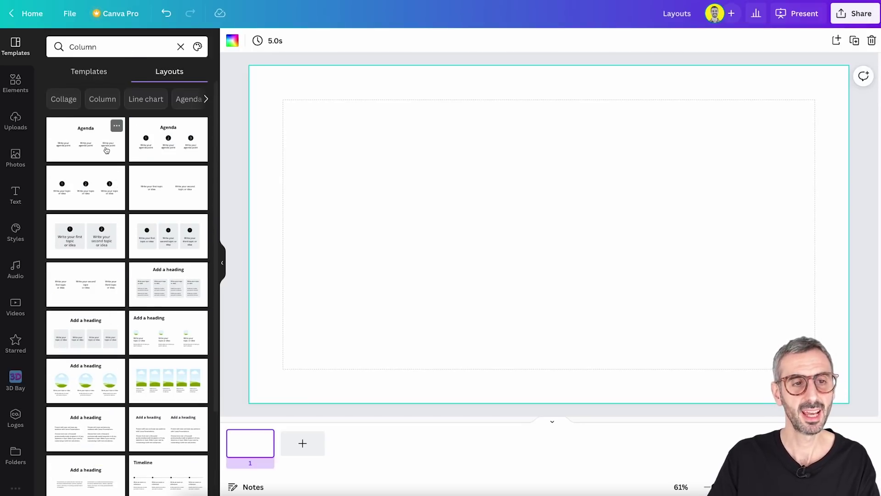
scroll(113, 232, "down", 1)
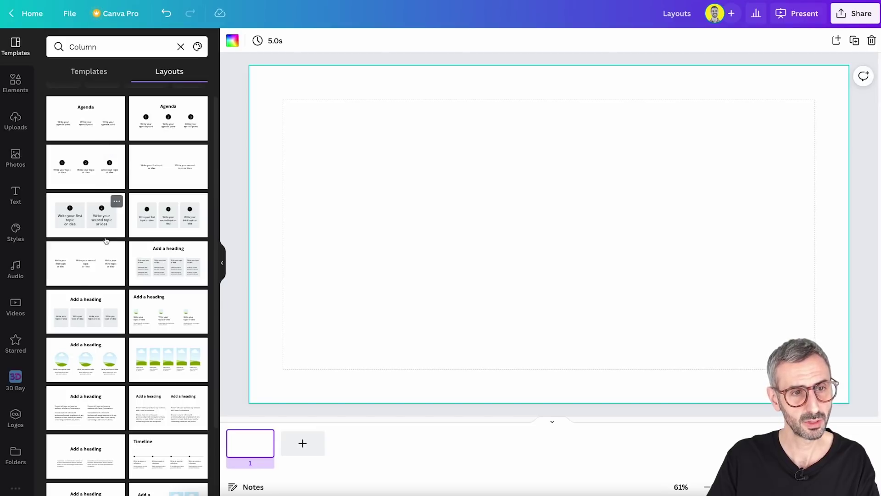
scroll(104, 260, "down", 1)
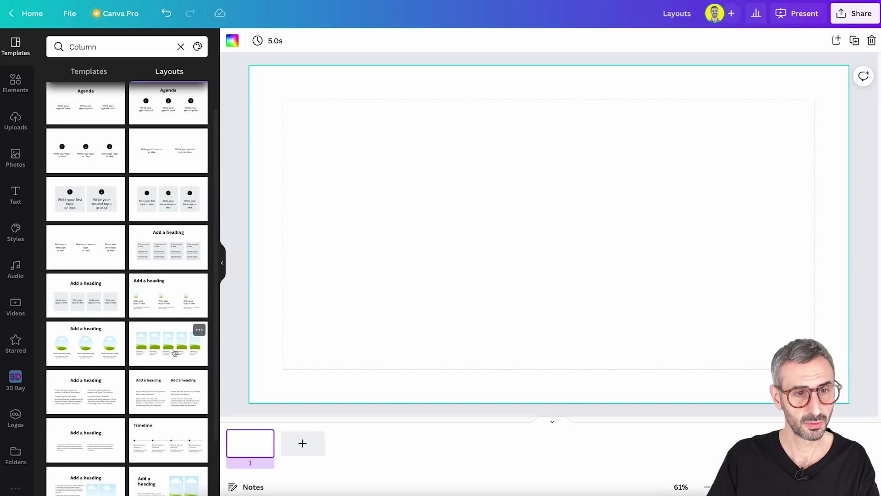
scroll(160, 343, "down", 3)
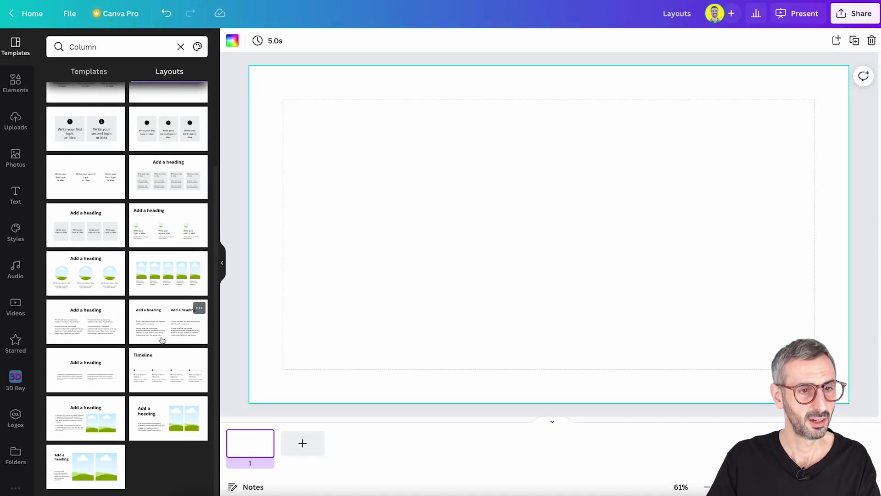
left_click(84, 476)
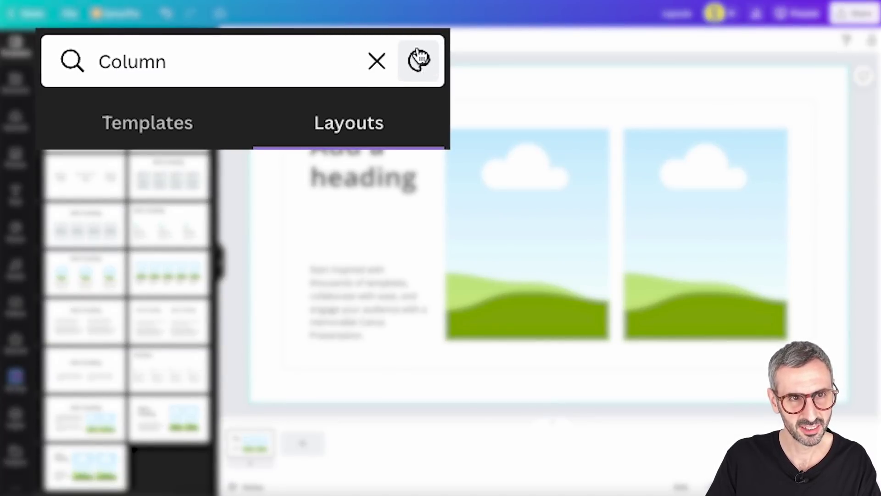
Step: Switch the layout styling to Brand and apply the brand kit with yellow, dark grey and aqua primary colours
left_click(197, 48)
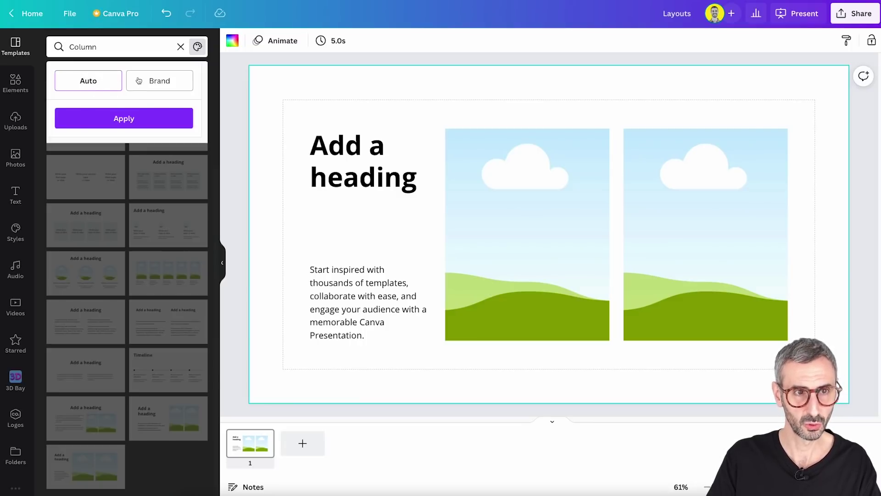
left_click(173, 84)
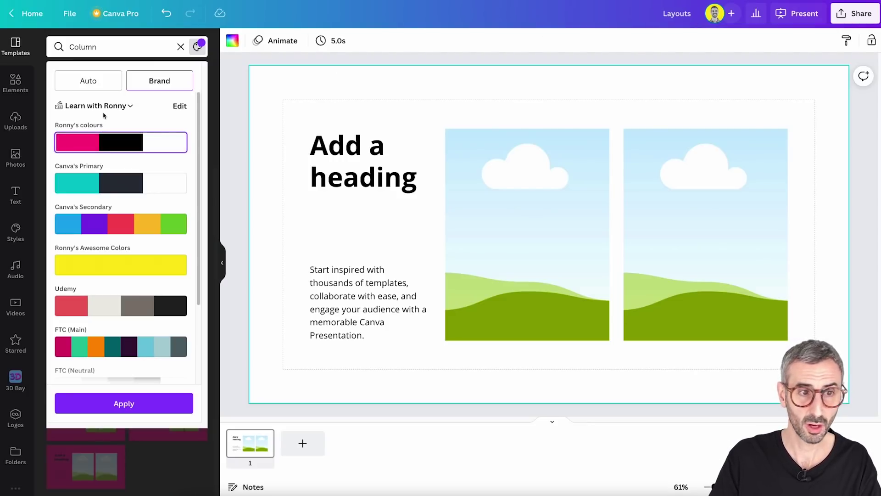
left_click(132, 106)
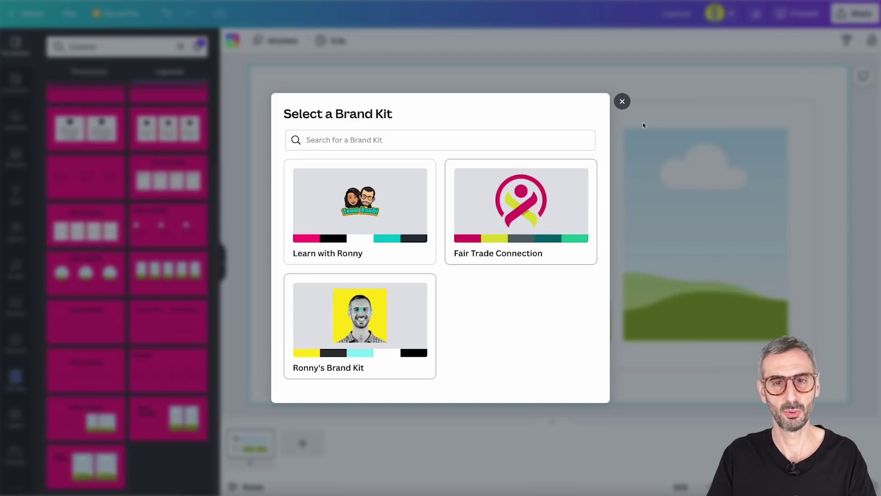
left_click(357, 288)
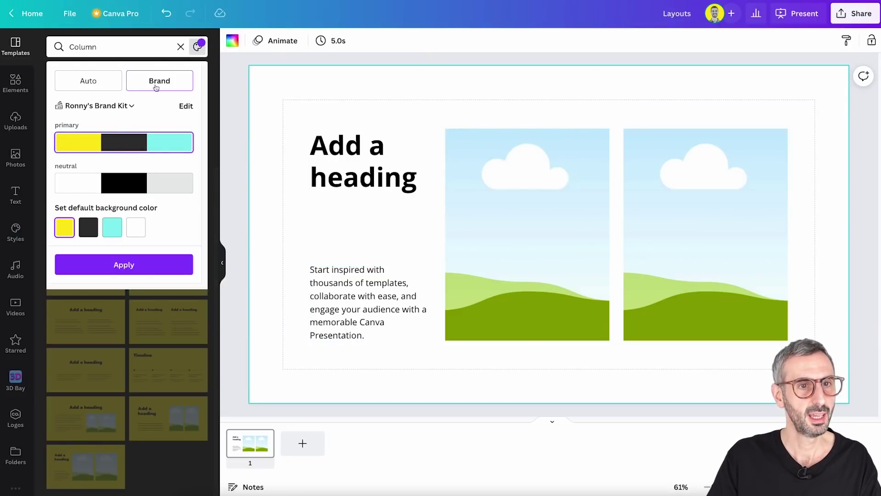
left_click(122, 270)
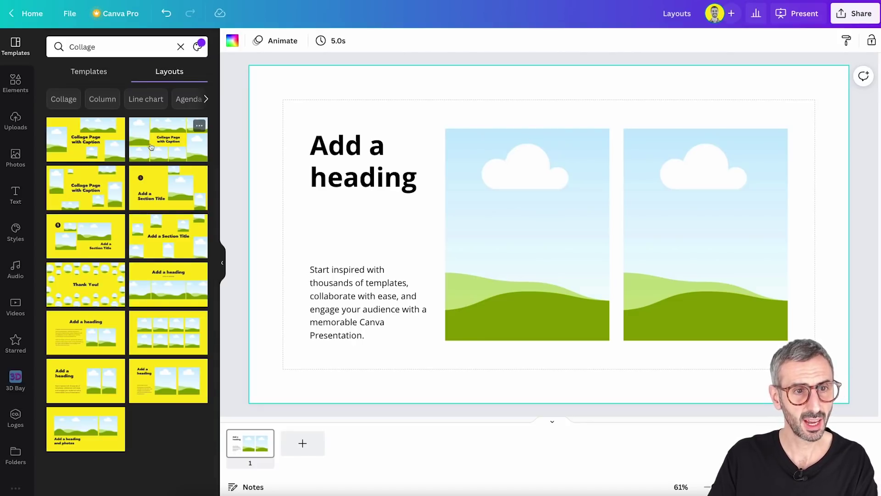
Step: Clear page 1, apply the first Collage Page with Caption layout and check its heading's font
left_click(257, 445)
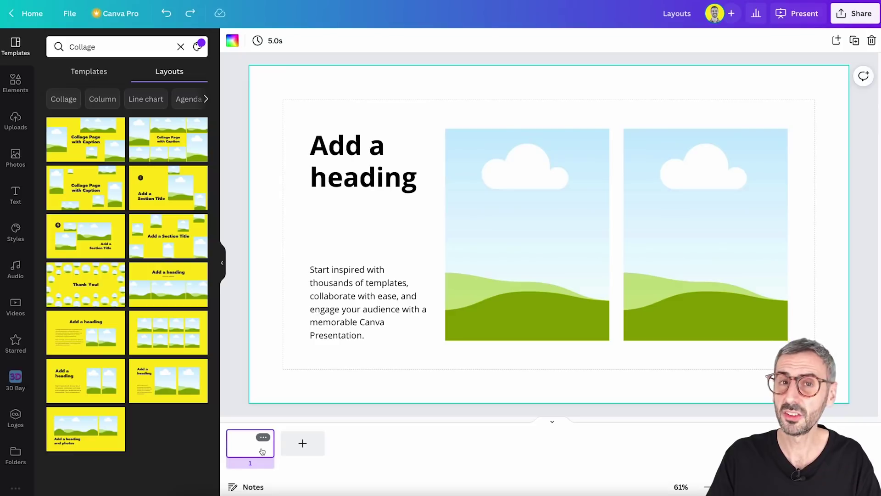
left_click(54, 136)
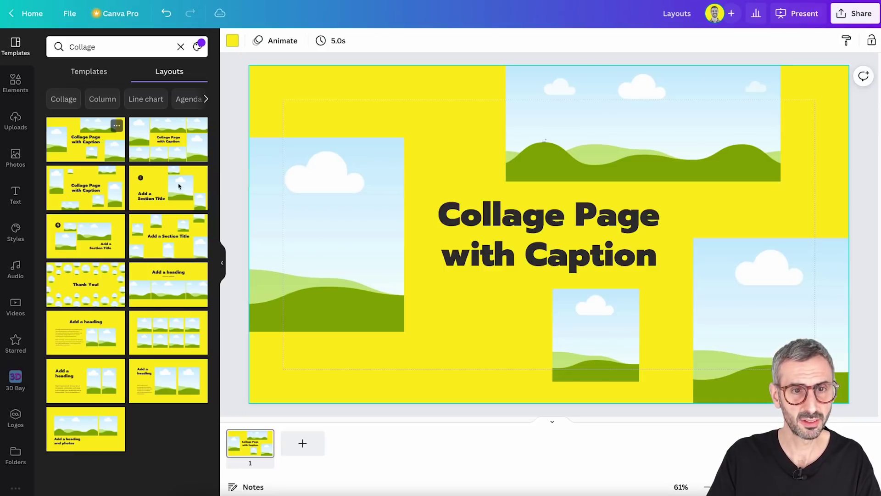
left_click(519, 218)
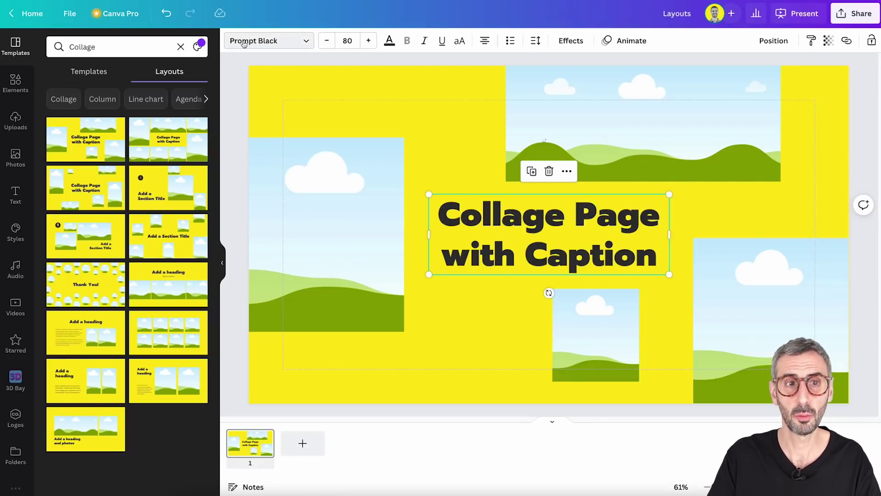
left_click(292, 219)
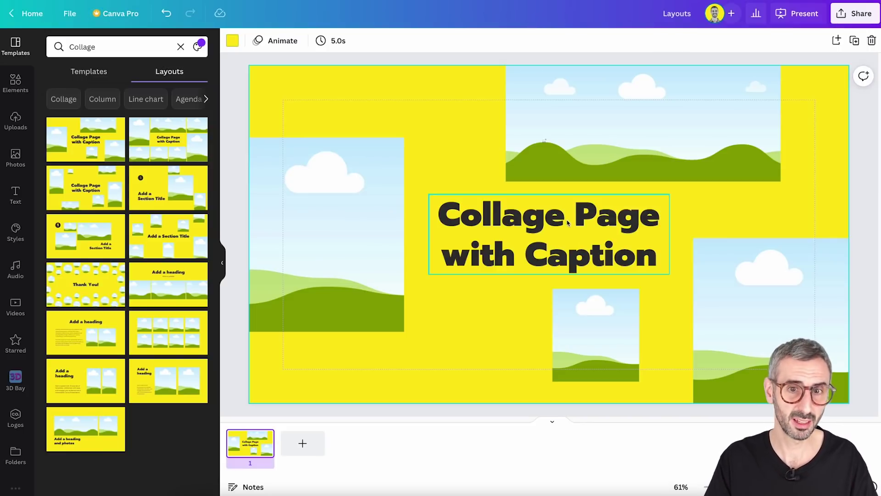
Step: Clear the Collage filter and restyle all layouts with the Fair Trade Connection brand kit
left_click(181, 47)
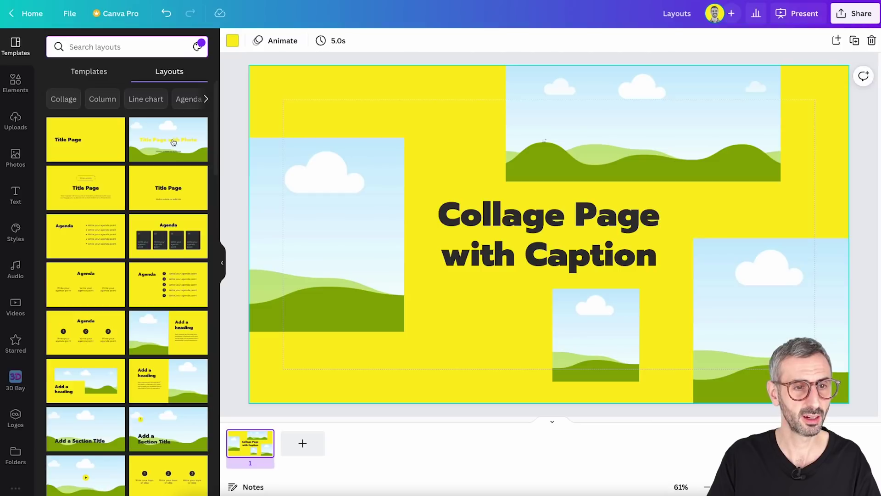
scroll(142, 267, "down", 5)
scroll(142, 267, "down", 10)
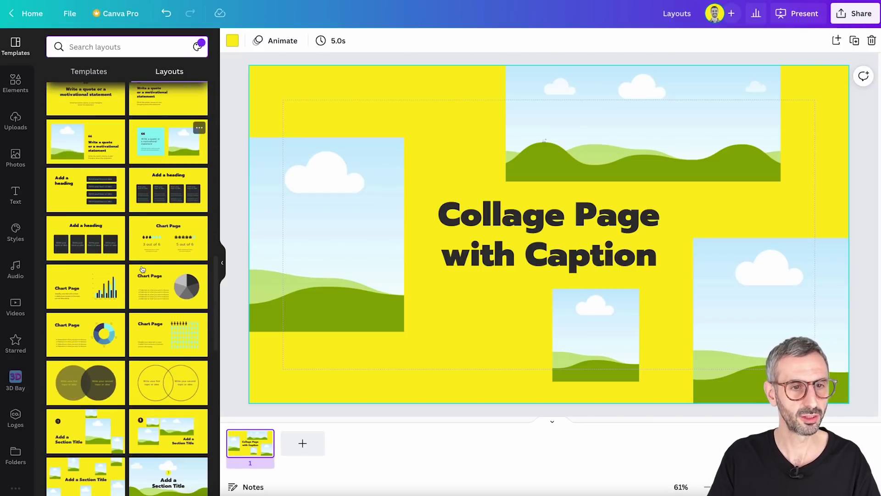
scroll(142, 269, "down", 4)
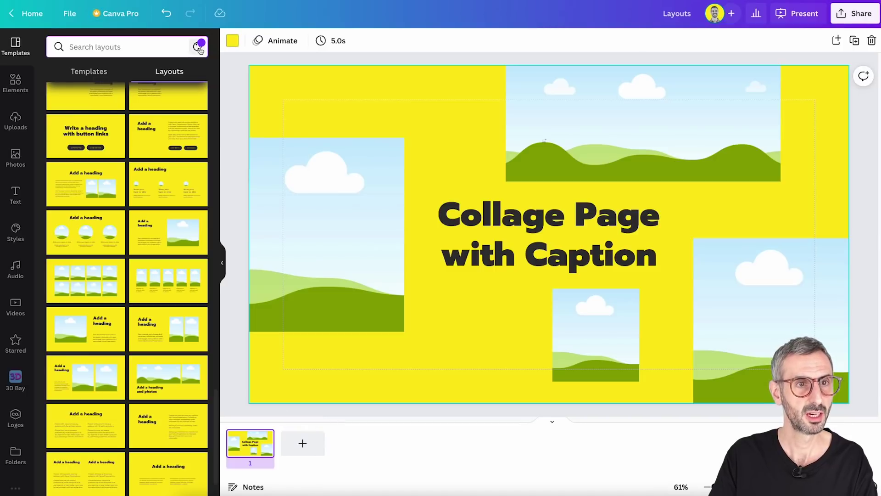
left_click(196, 51)
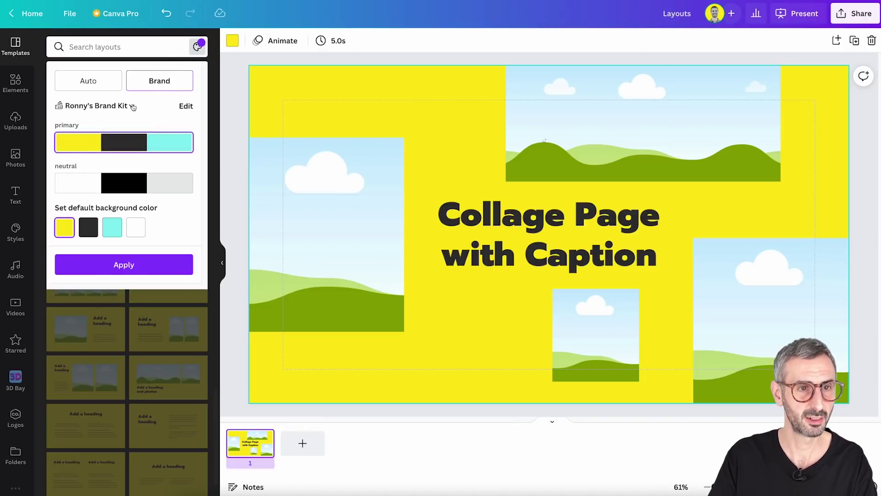
left_click(132, 106)
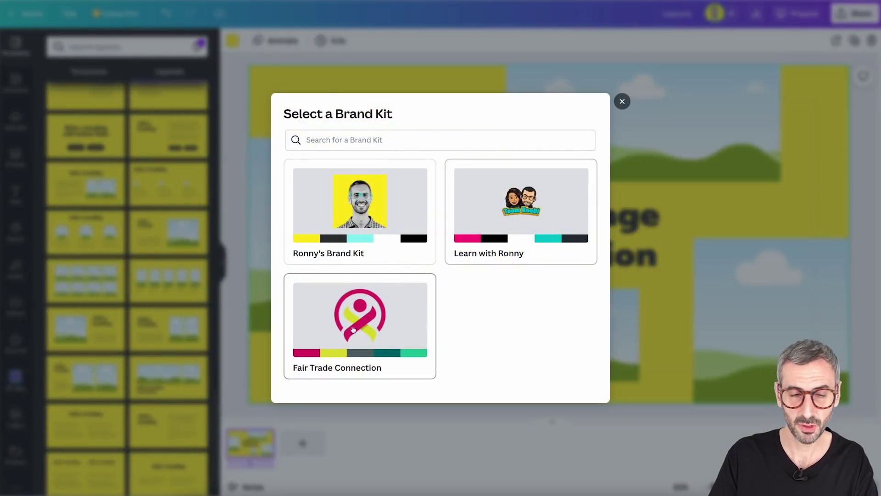
left_click(358, 337)
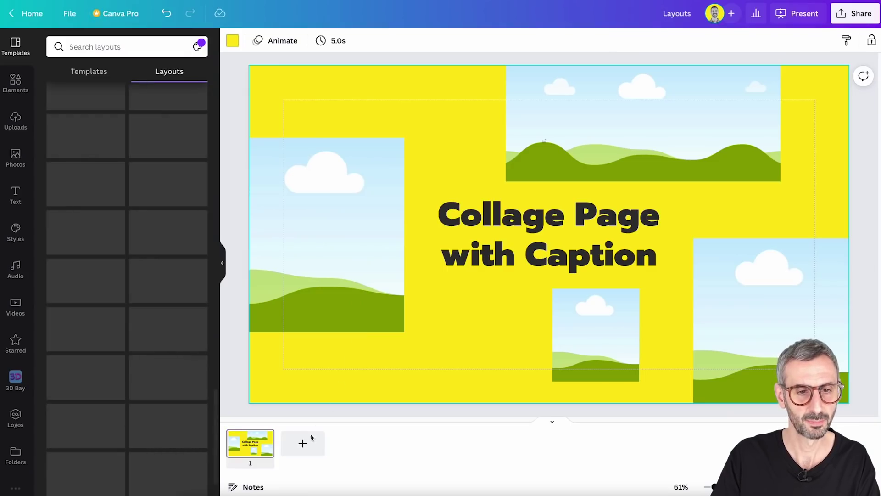
Step: Add a second page and apply the first Title Page layout to it
left_click(304, 447)
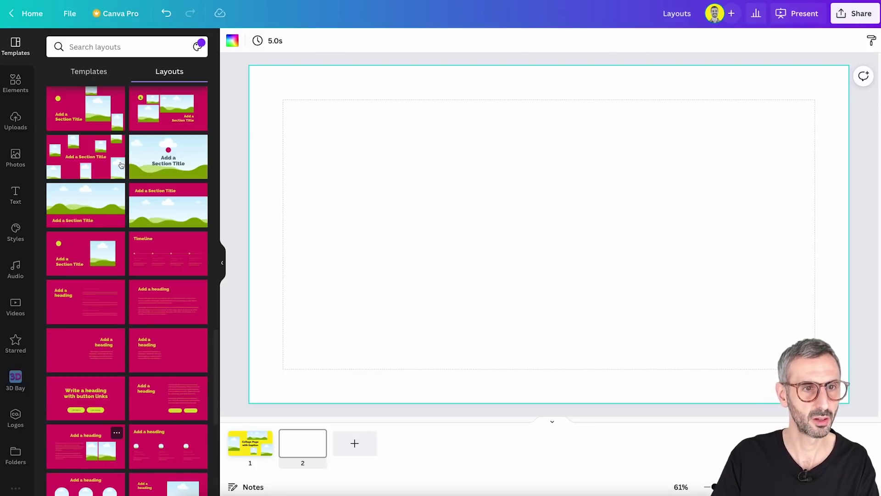
scroll(121, 165, "up", 5)
scroll(142, 202, "up", 5)
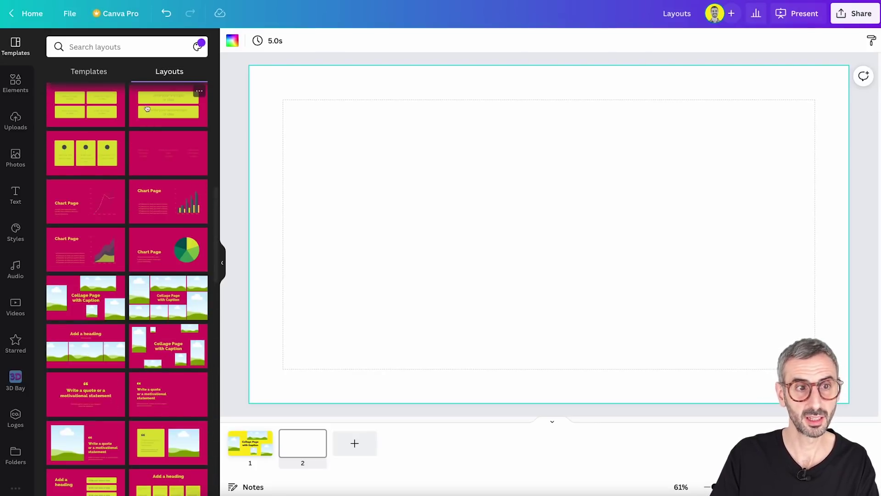
scroll(138, 288, "up", 5)
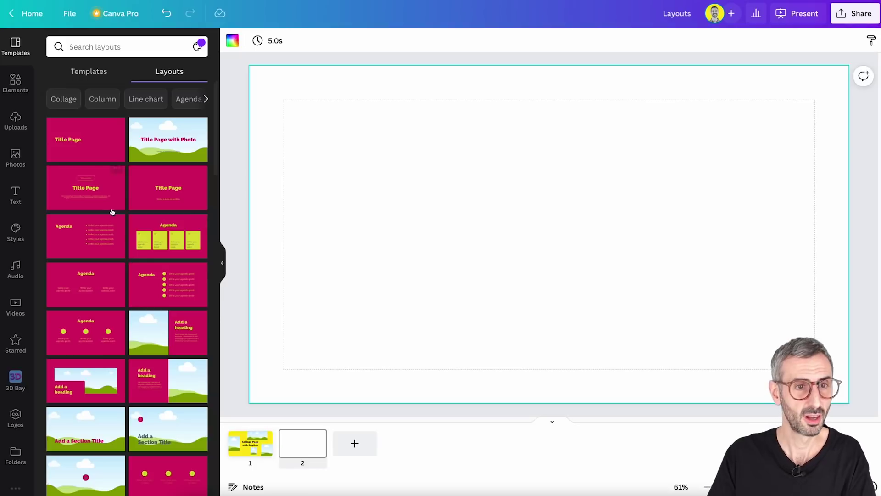
left_click(107, 149)
Step: Compare the heading fonts of the title page and the collage page, and check the further layout categories
left_click(395, 238)
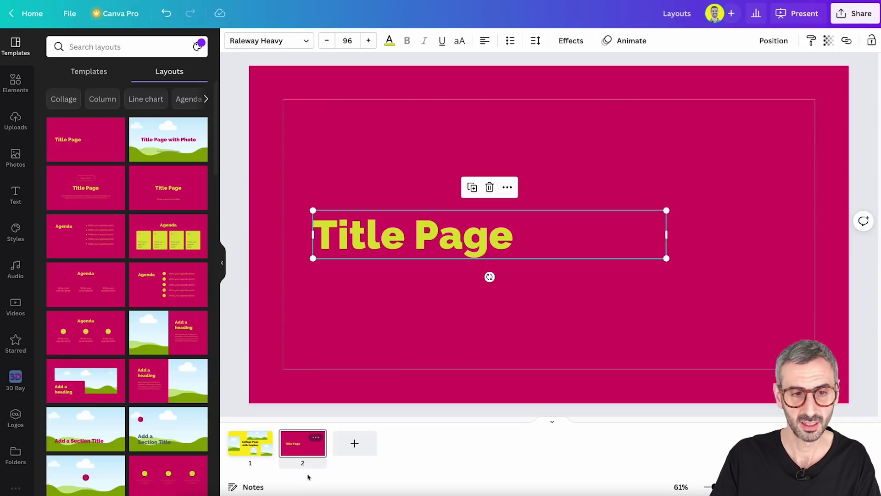
left_click(258, 452)
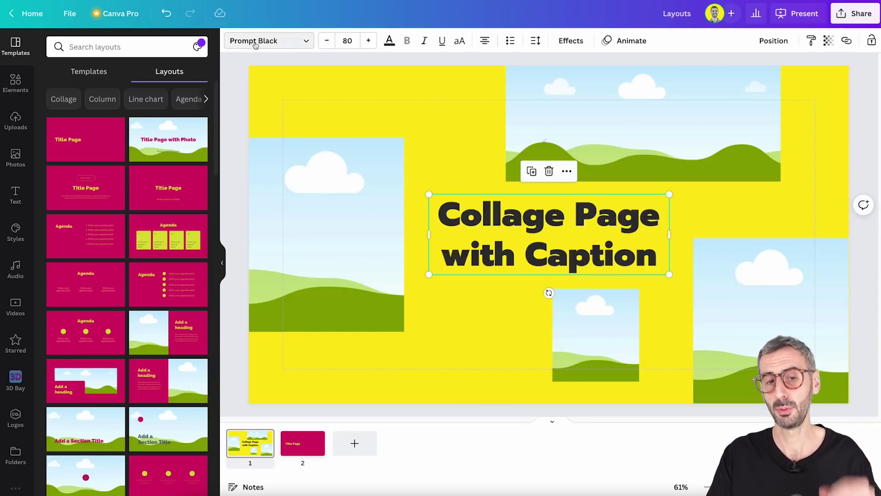
left_click(313, 455)
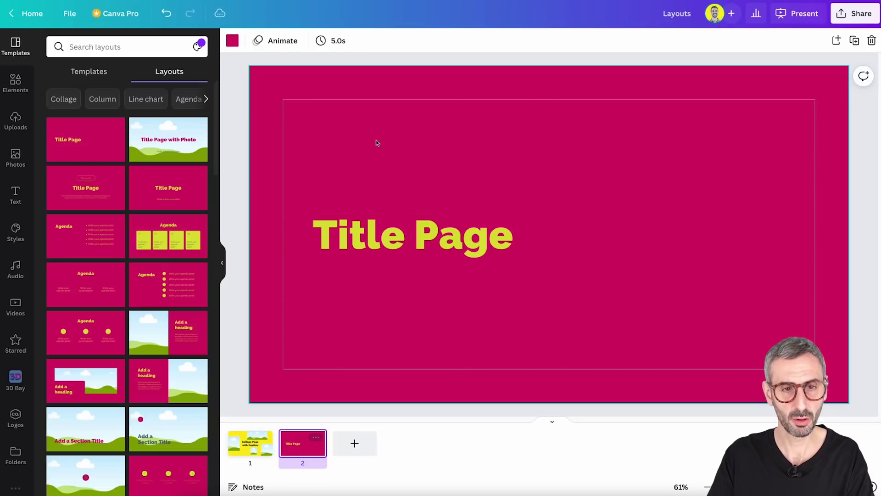
left_click(377, 237)
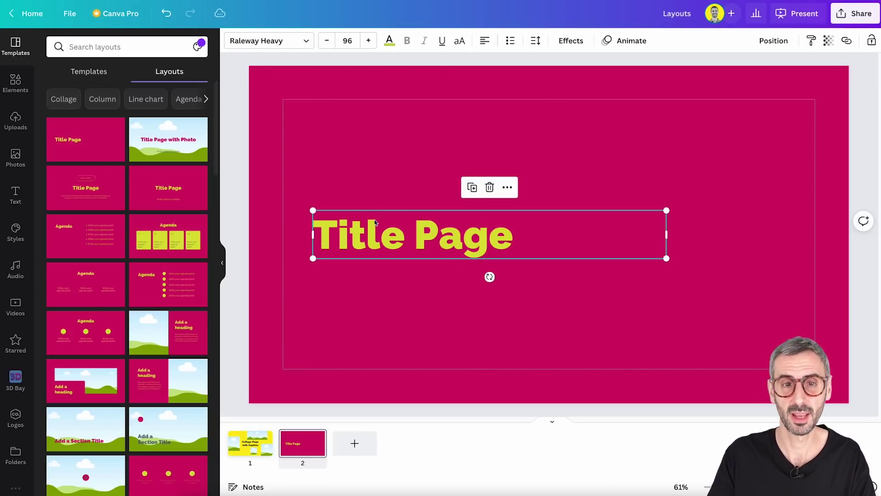
left_click(415, 335)
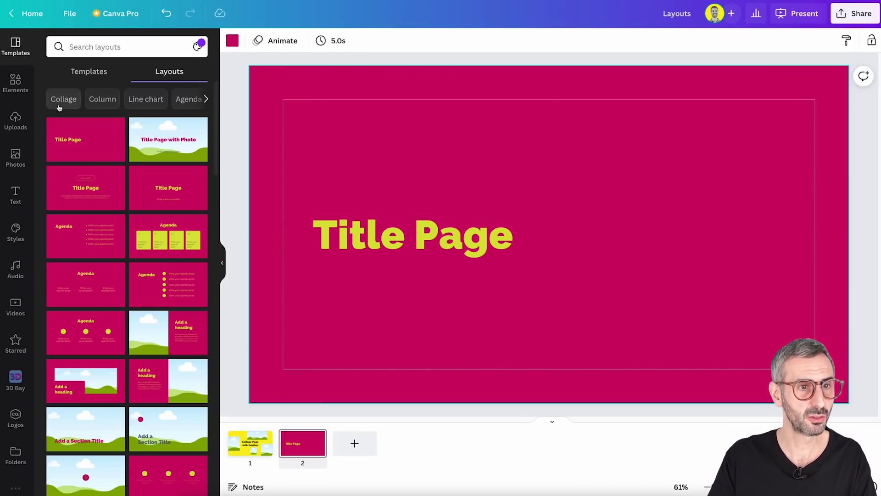
left_click(206, 100)
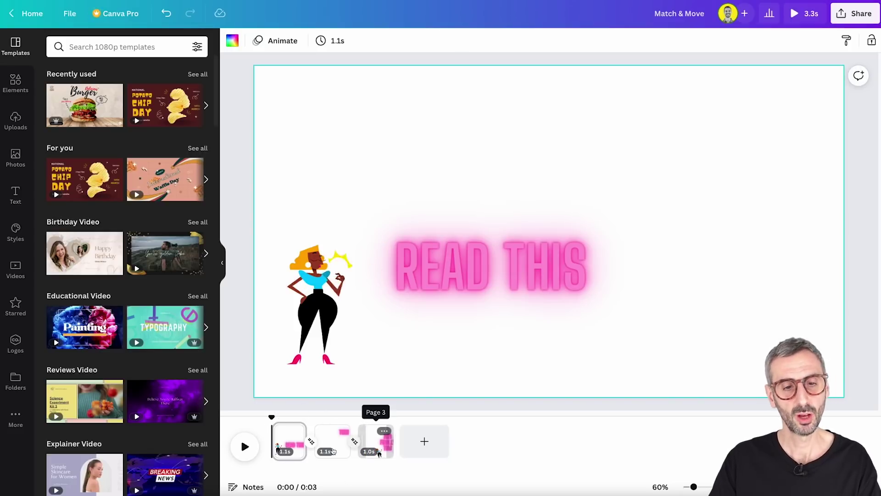
Step: Look through the three pages of the Match & Move design, comparing the figure and text positions
left_click(332, 451)
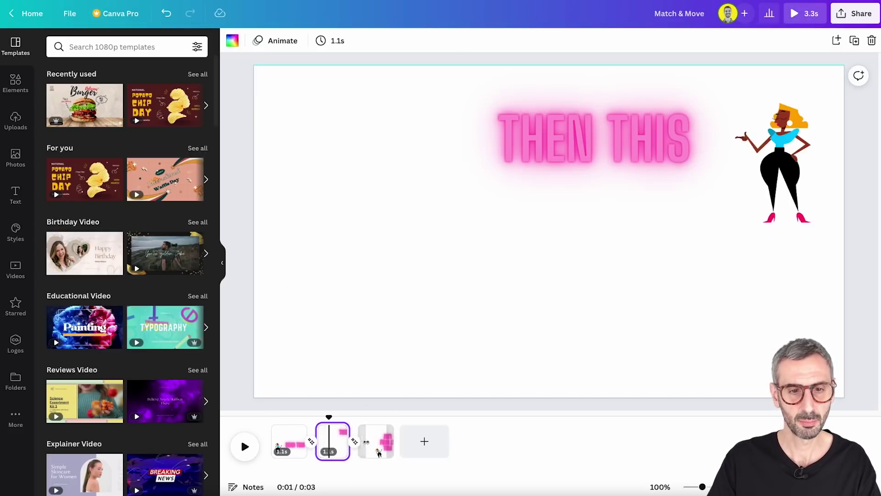
left_click(369, 441)
left_click(290, 439)
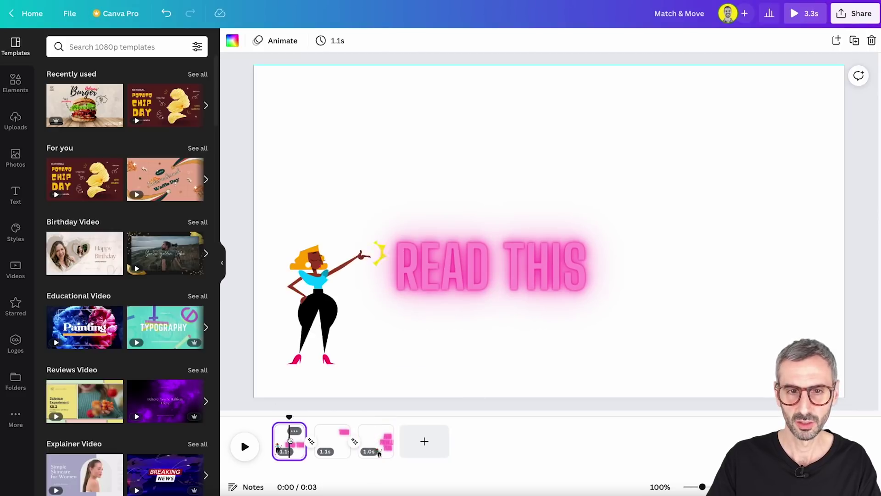
left_click(331, 438)
left_click(380, 440)
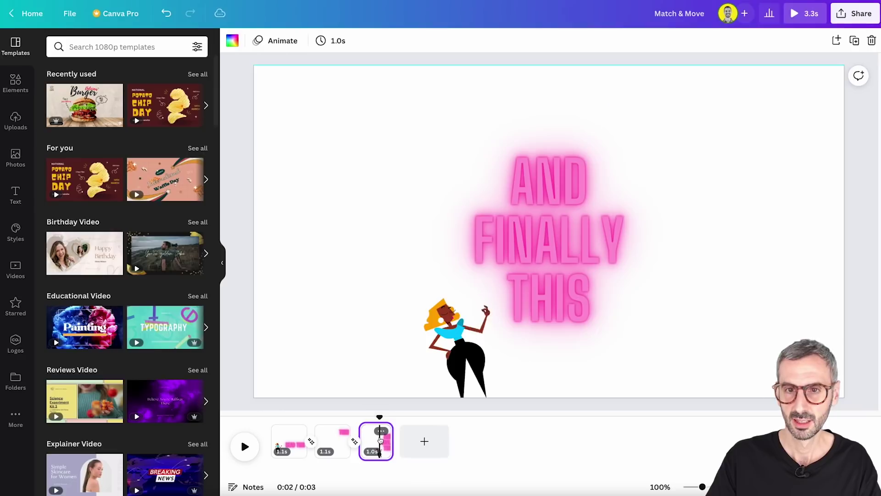
Step: Inspect the transition settings between the first and second pages, then return to the first page
left_click(287, 442)
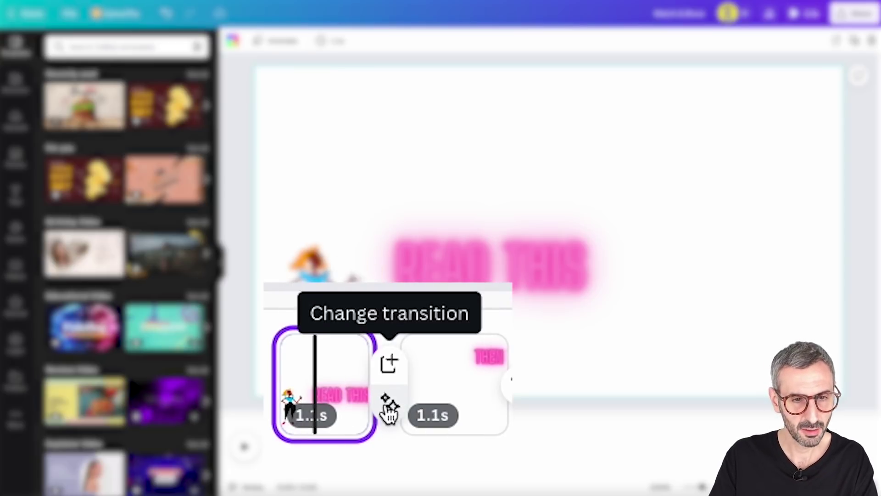
left_click(389, 407)
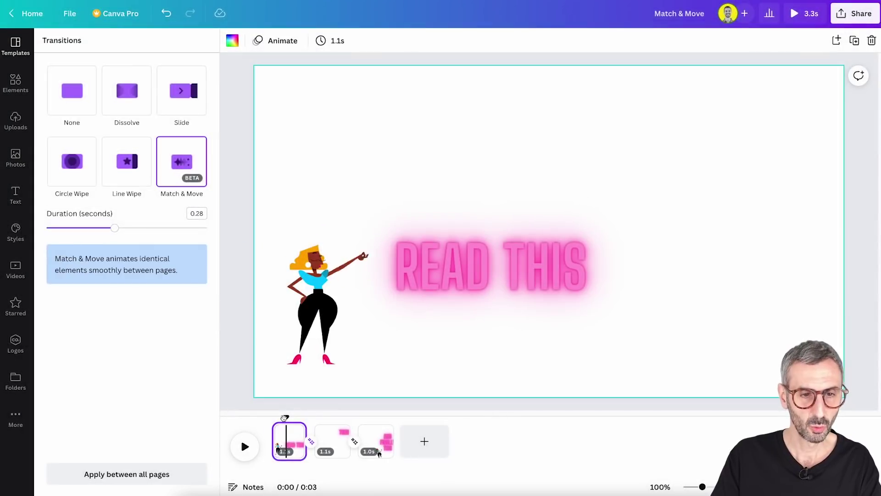
left_click(290, 438)
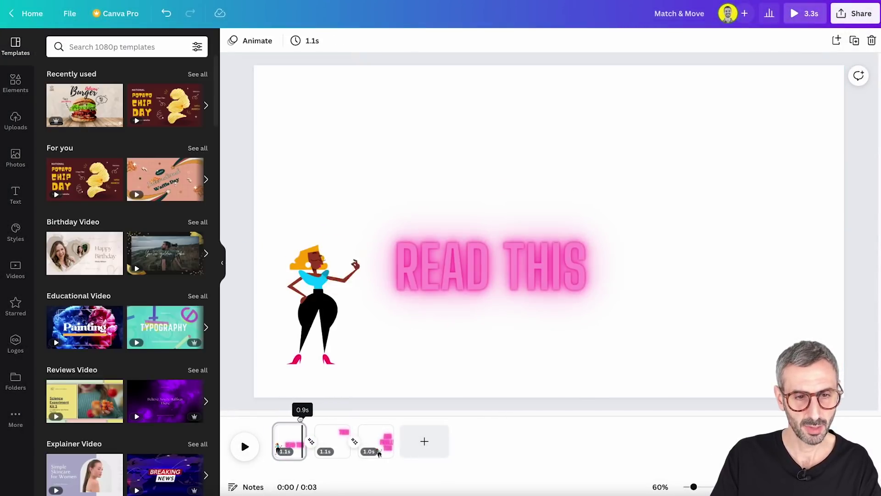
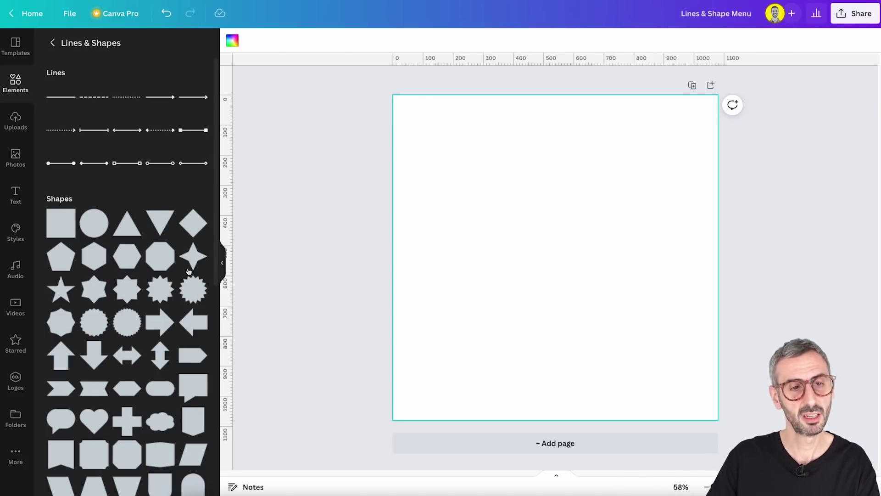
Step: Look over the available lines and shapes and add a plain solid line to the blank page
scroll(195, 289, "down", 5)
scroll(195, 299, "down", 15)
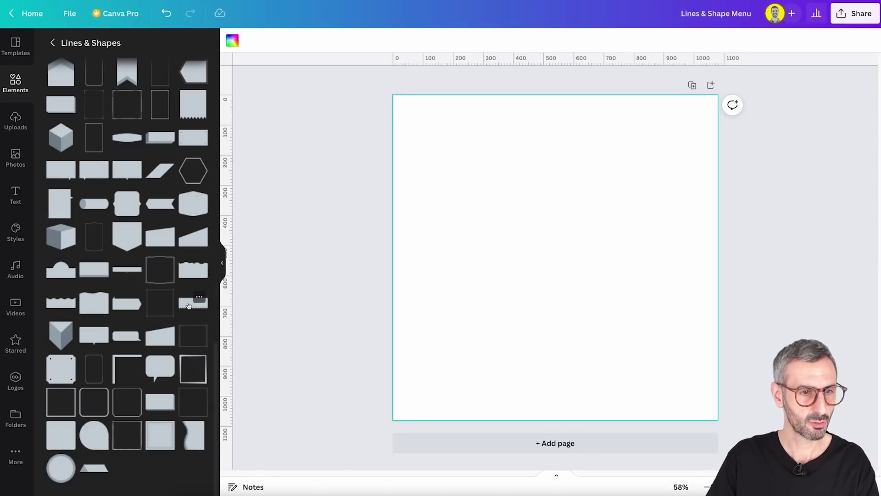
scroll(108, 263, "up", 20)
scroll(109, 263, "up", 3)
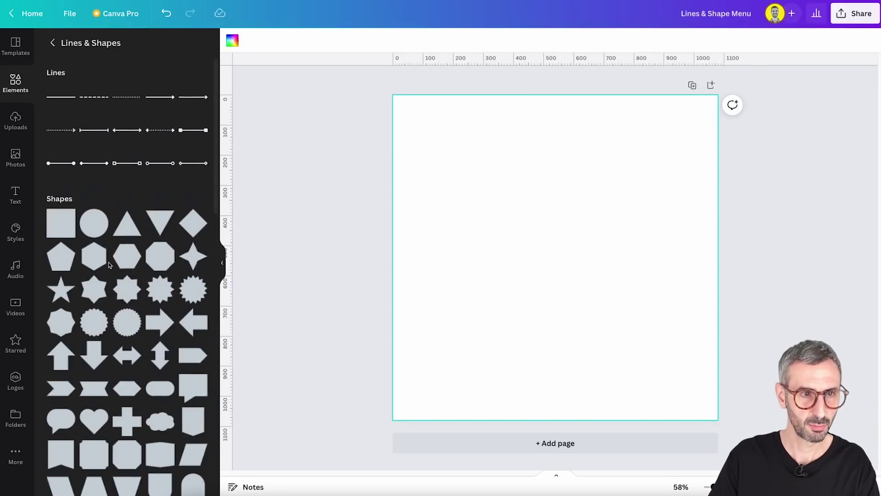
left_click(71, 101)
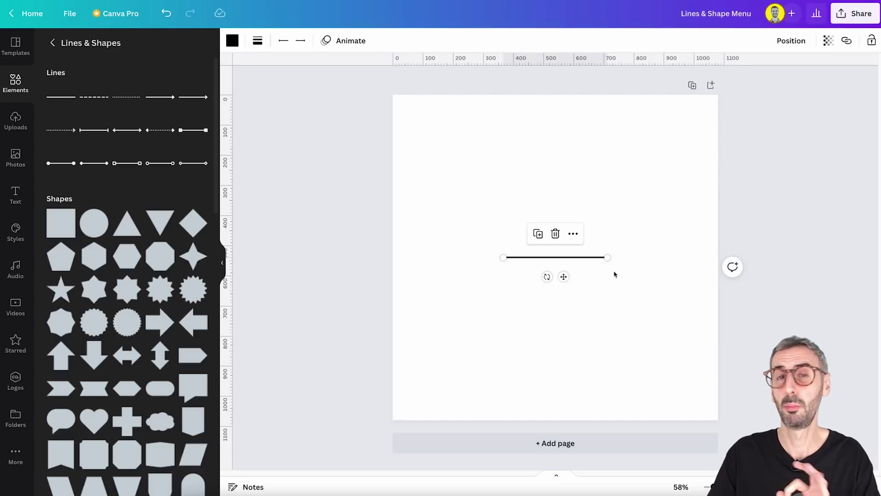
left_click(575, 241)
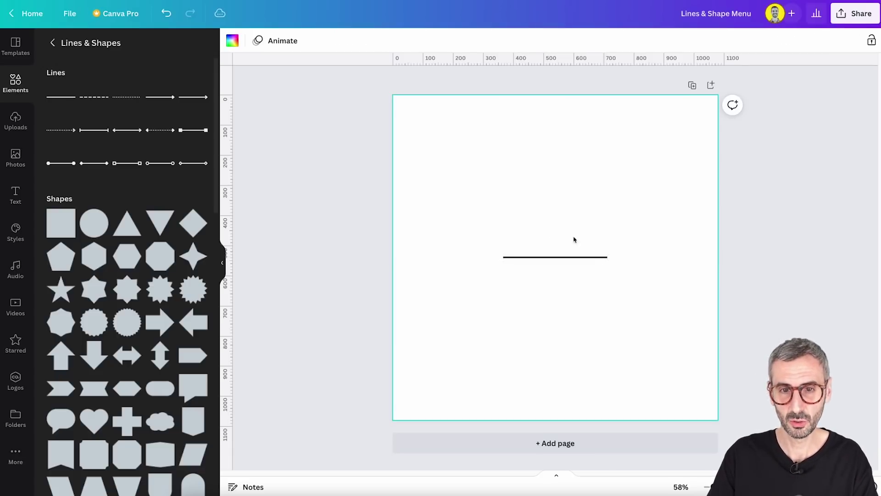
Step: Move the solid line up into the upper part of the page and deselect it
left_click(564, 257)
left_click_drag(565, 258, 565, 176)
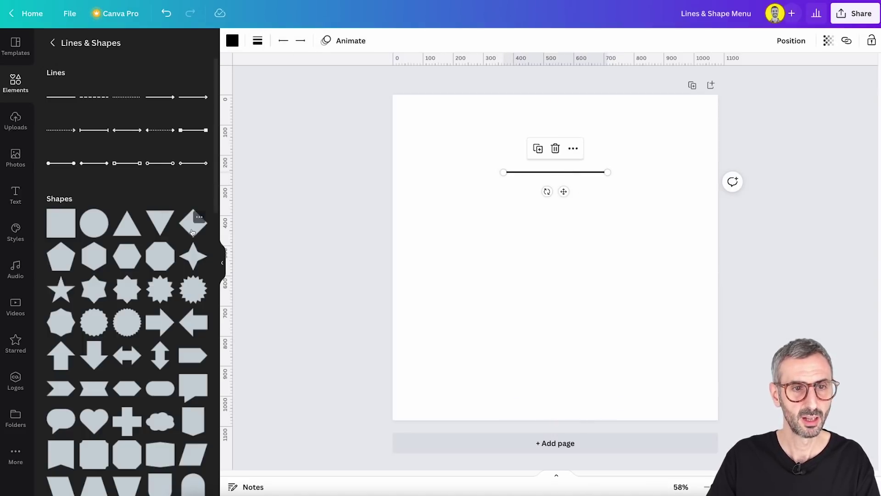
scroll(184, 193, "down", 1)
key("Escape")
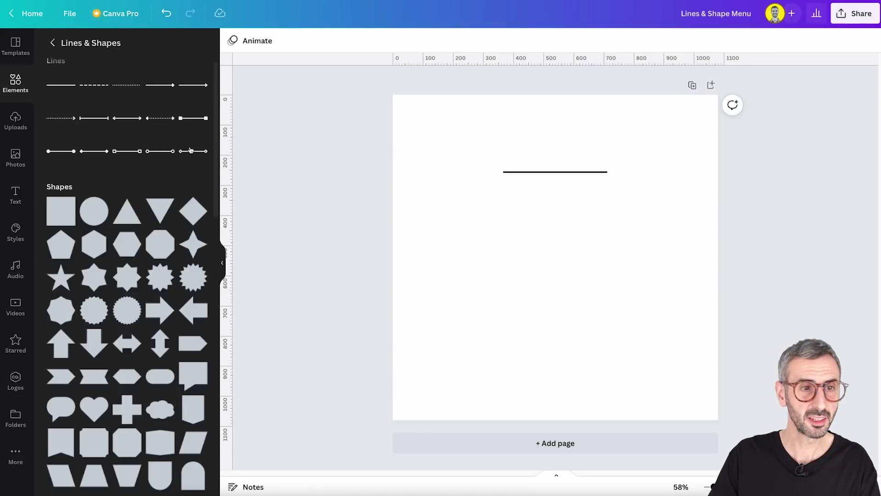
Step: Add a square below the line and switch its colour palette to the Learn with Ronny brand kit
left_click(64, 217)
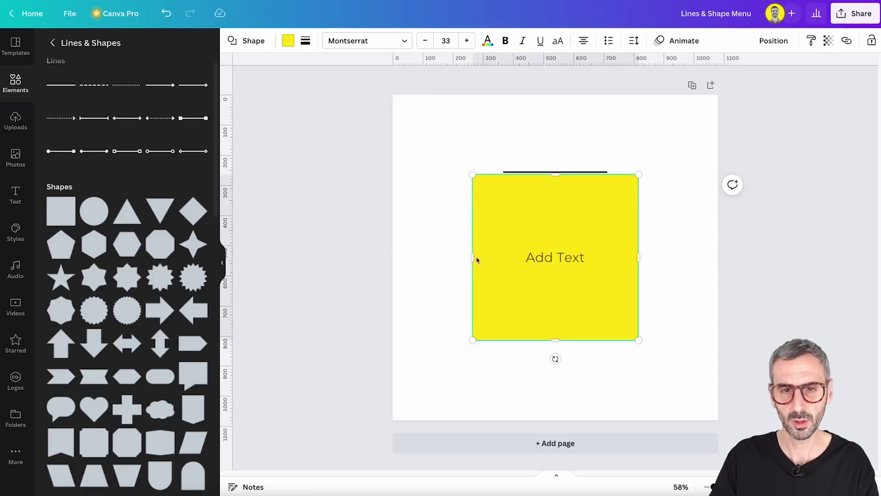
left_click_drag(595, 303, 598, 339)
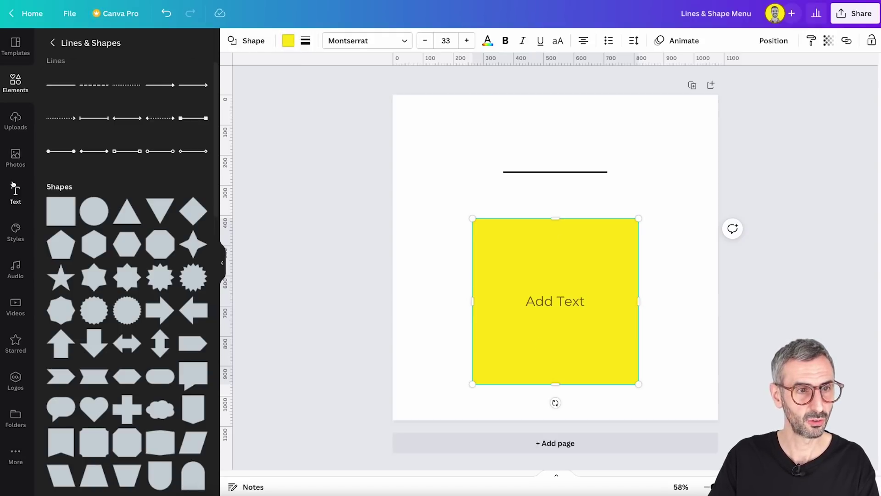
left_click(288, 40)
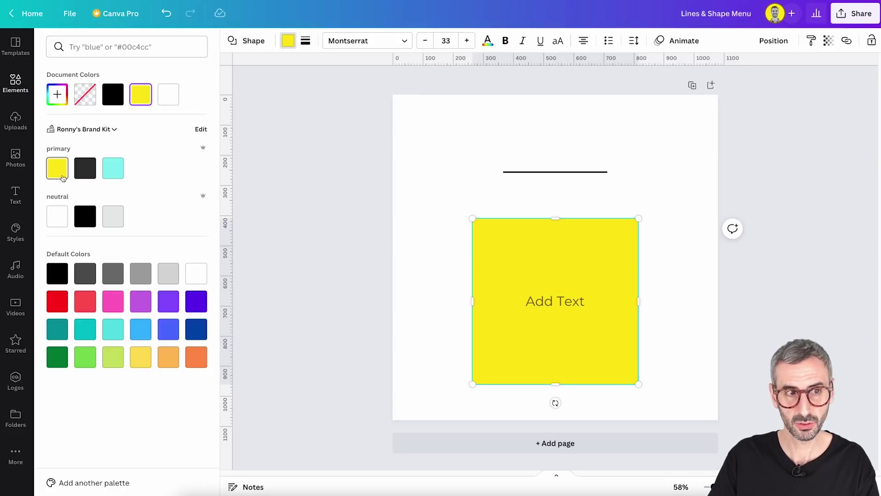
left_click(114, 130)
left_click(472, 224)
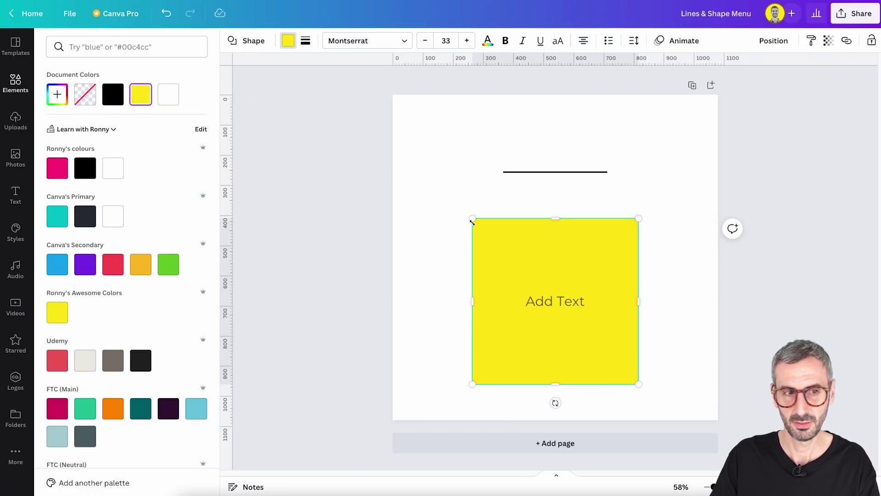
key("Escape")
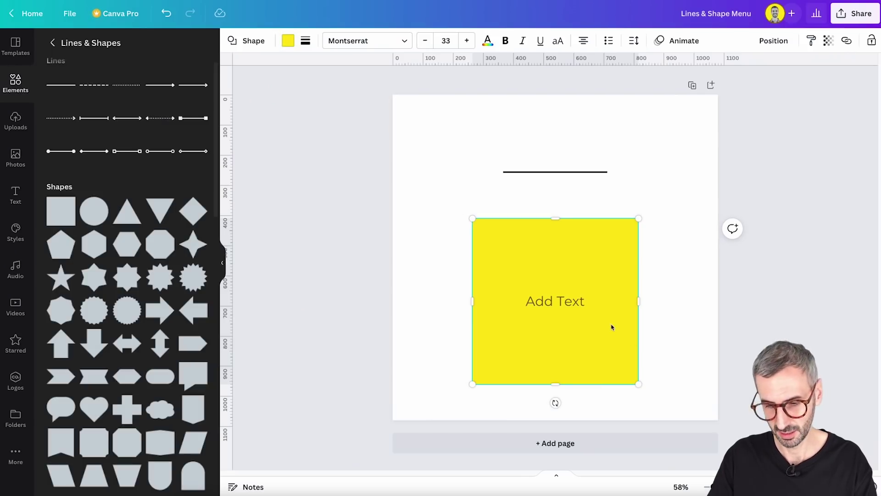
Step: Replace the yellow square with a newly added square shape positioned below the line
key("Delete")
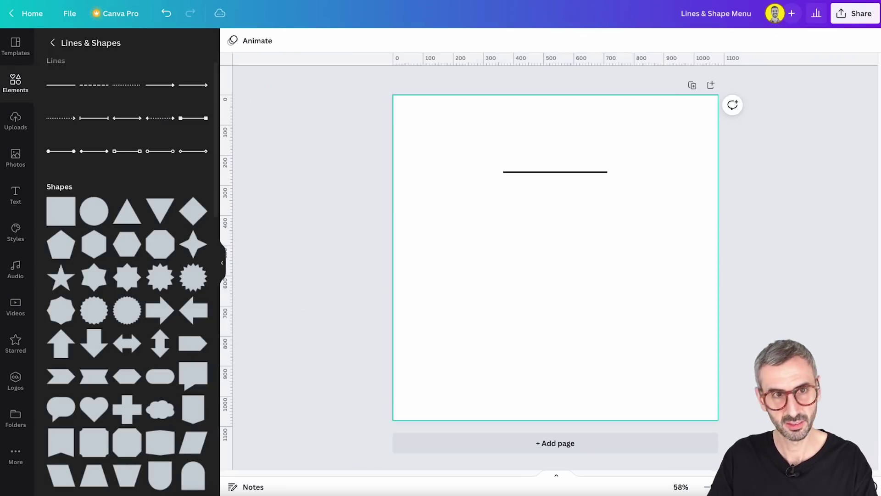
left_click(60, 220)
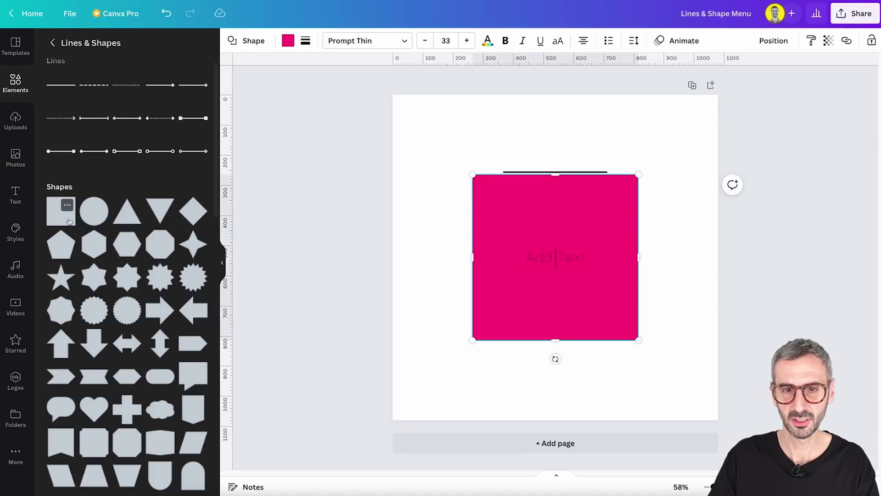
left_click_drag(580, 311, 582, 351)
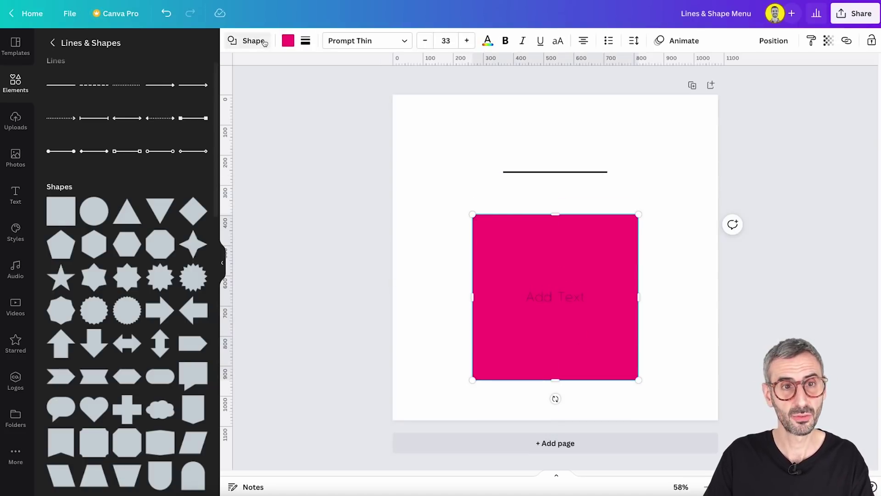
Step: Check the brand colours available for the pink square, then return to the Lines & Shapes collection
left_click(288, 40)
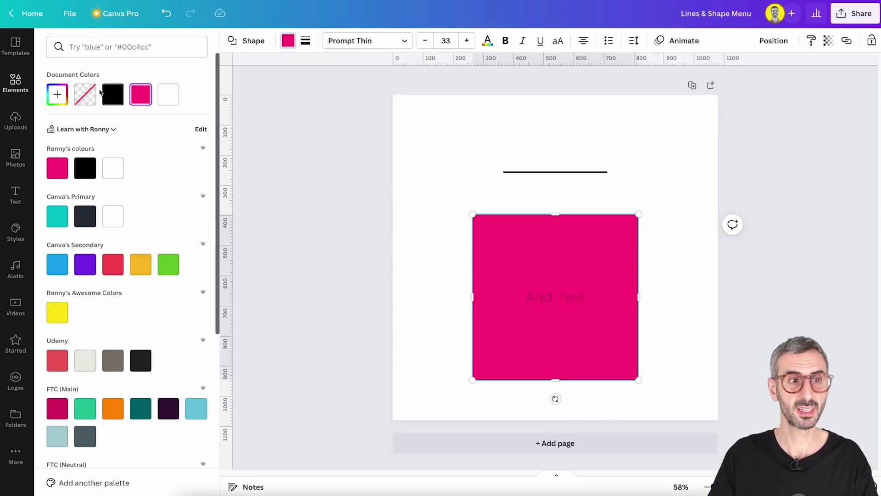
left_click(14, 85)
left_click(14, 89)
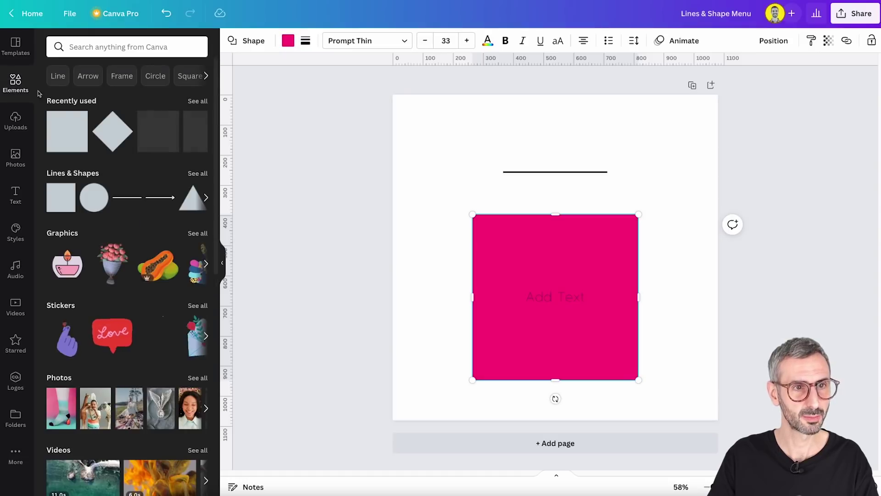
left_click(197, 175)
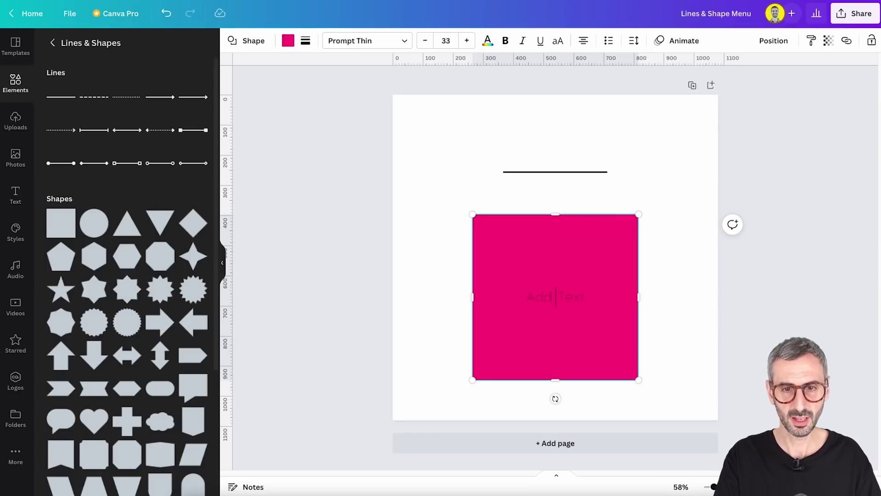
Step: Enter a first name as the pink square's text and set its font to Prompt Black
type("onni")
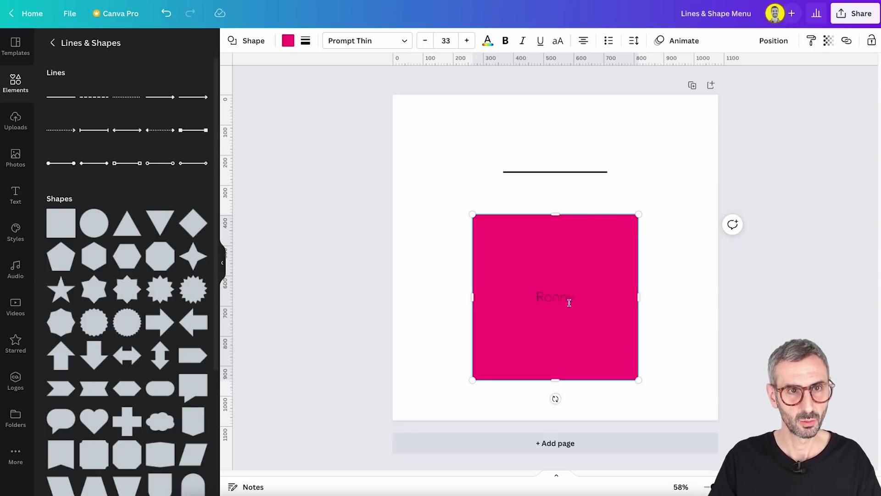
double_click(540, 297)
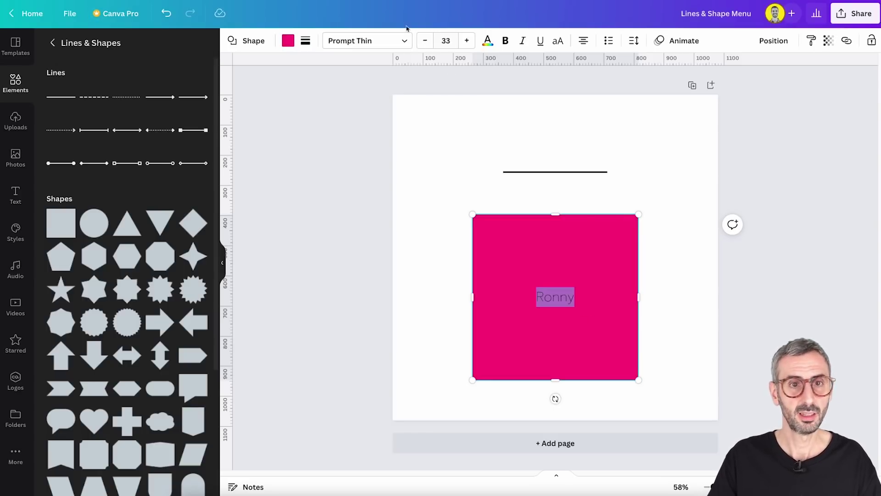
left_click(404, 40)
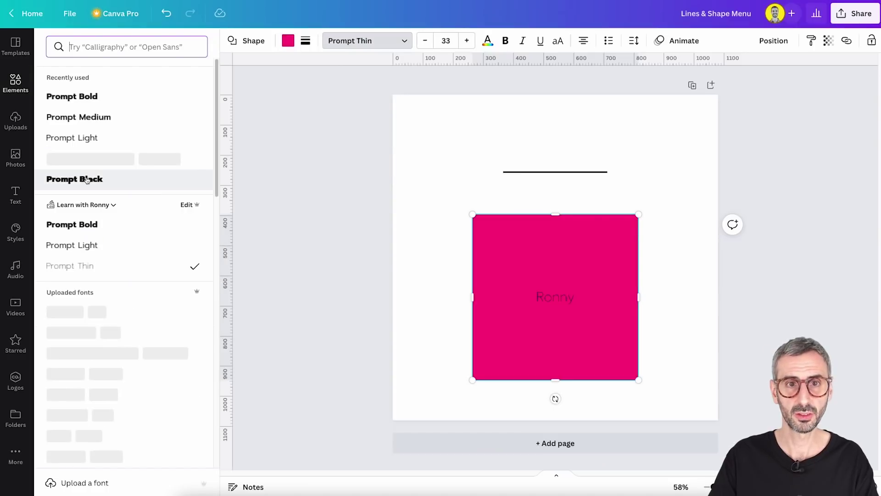
left_click(87, 179)
Step: Set the font size of the name in the square to 75 and its colour to white
left_click(466, 41)
left_click(467, 41)
left_click(466, 41)
left_click(466, 41)
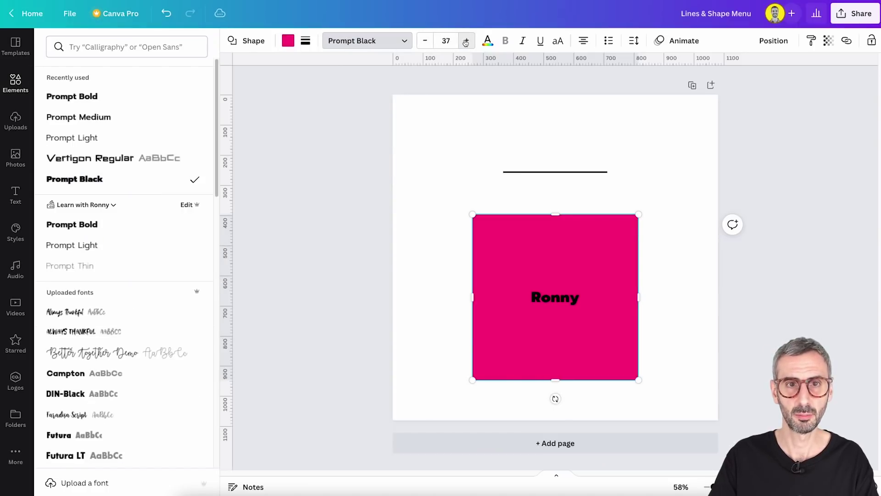
left_click(466, 41)
left_click(466, 41)
left_click(446, 40)
type("75")
key("Return")
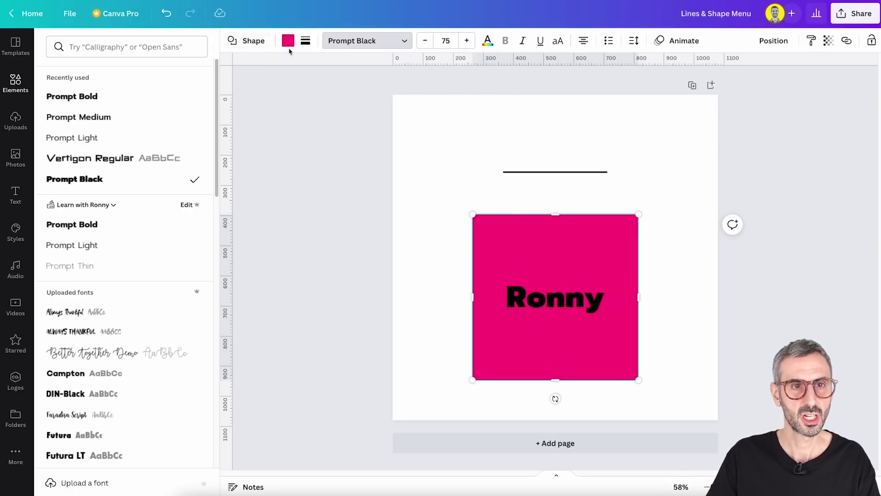
left_click(488, 40)
left_click(140, 94)
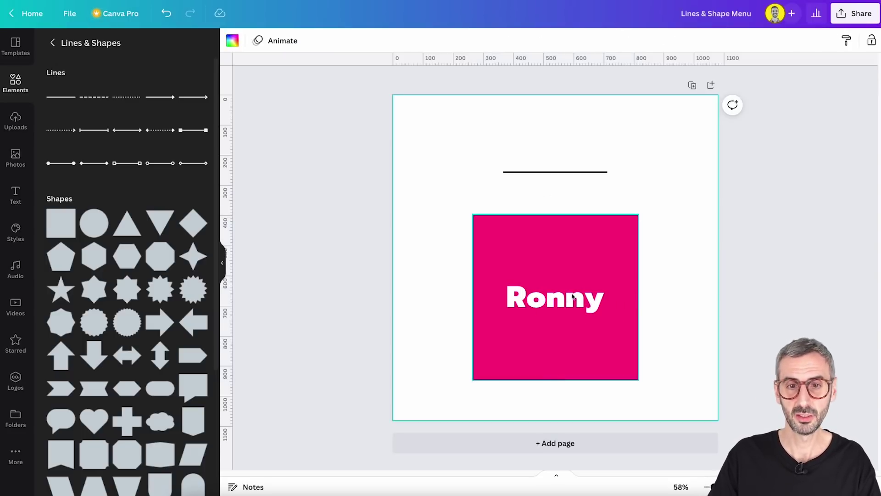
Step: Move the pink square slightly up towards the line and keep it selected
mouse_move(565, 296)
left_mouse_down()
mouse_move(588, 286)
mouse_move(560, 280)
left_mouse_up()
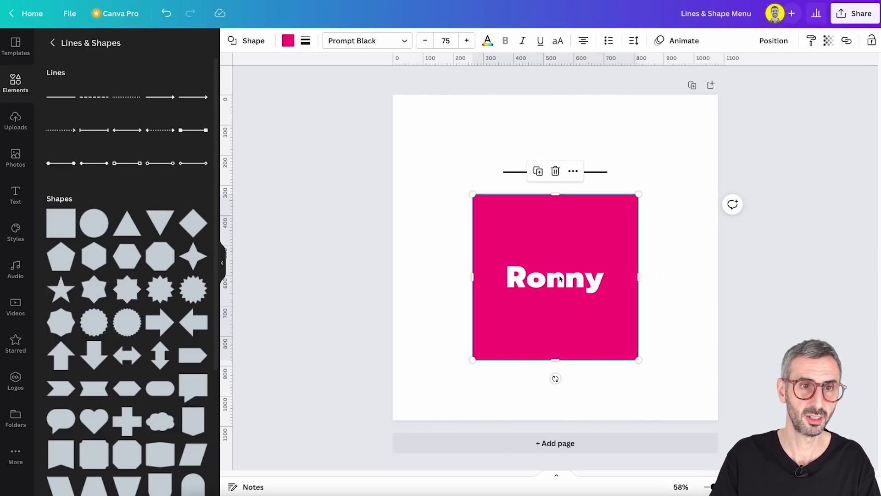
left_click(531, 288)
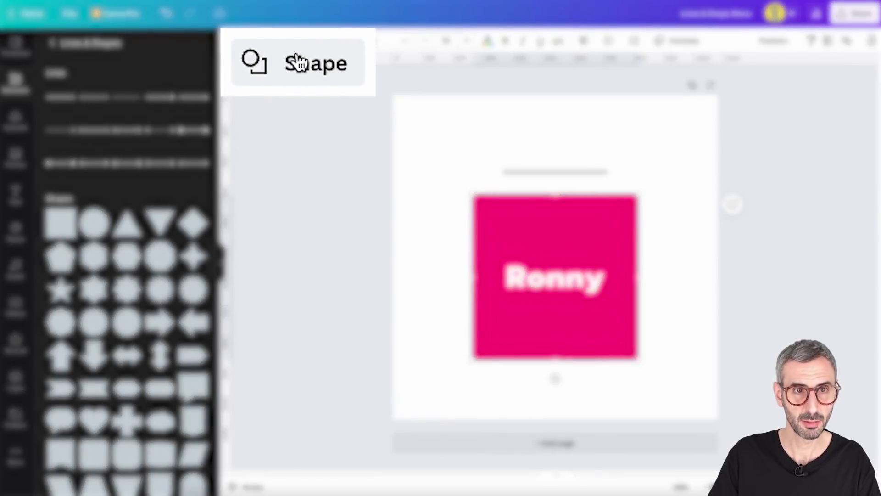
Step: Try other shapes on the pink square, including the cut-corner square, right arrow and down arrow, and browse further options
left_click(254, 41)
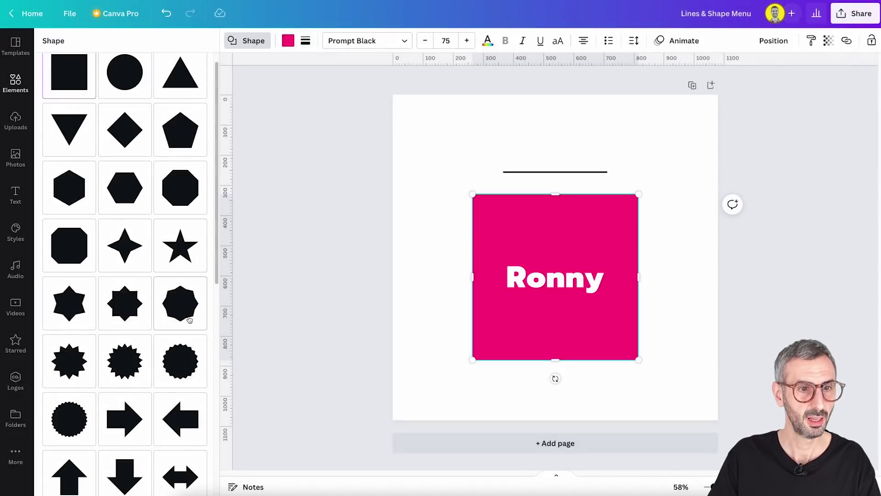
left_click(183, 308)
left_click(74, 250)
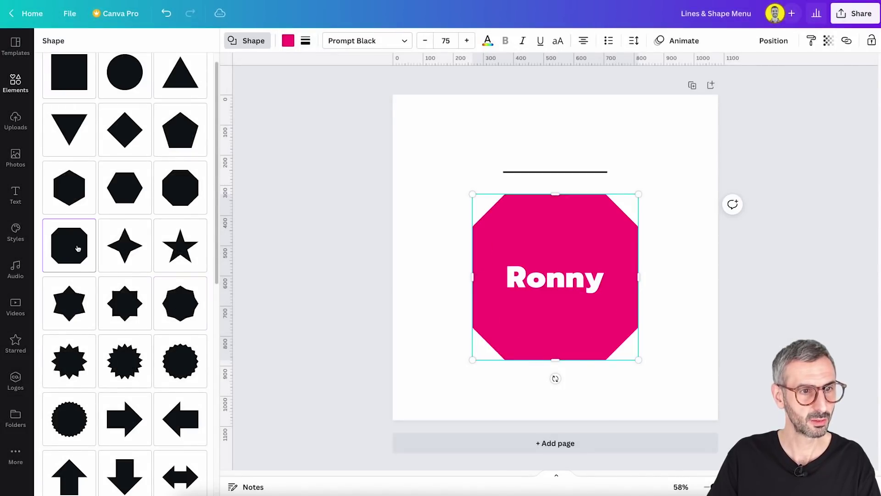
scroll(142, 386, "down", 3)
left_click(122, 299)
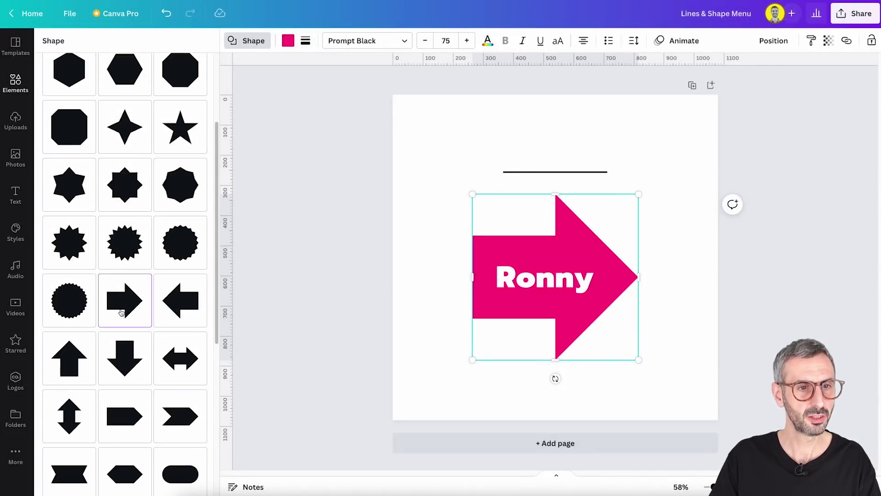
left_click(124, 363)
scroll(116, 263, "up", 3)
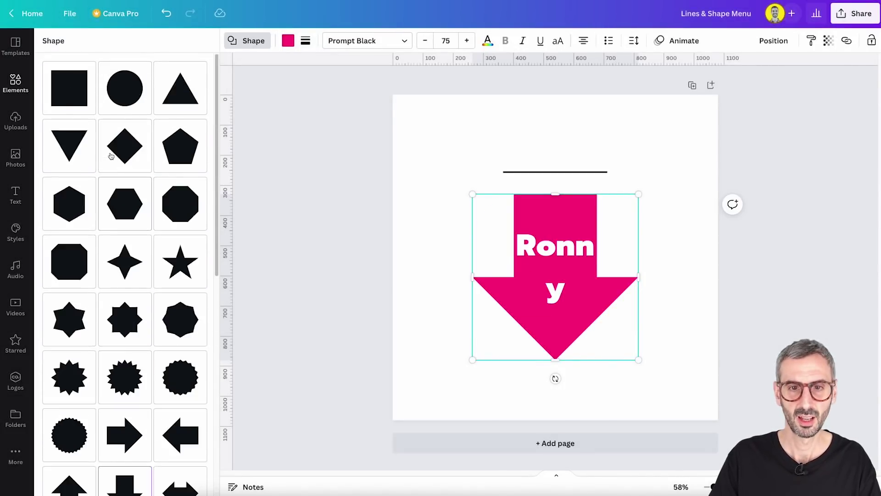
scroll(96, 271, "down", 10)
scroll(90, 281, "up", 10)
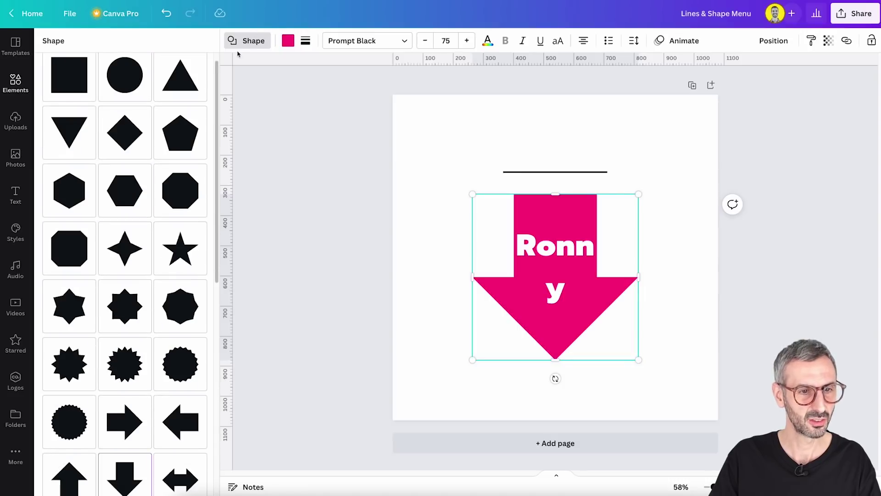
Step: Change the pink shape to a circle and look through the remaining replacement shapes
scroll(148, 85, "up", 1)
left_click(122, 88)
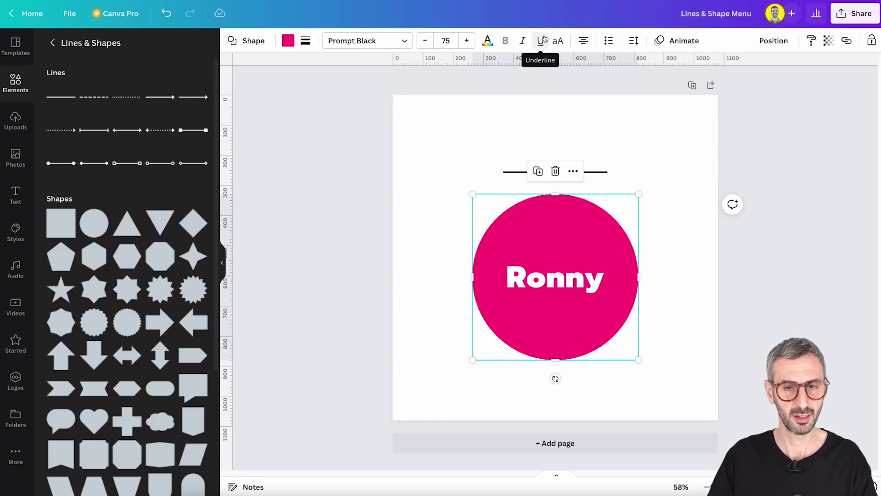
left_click(250, 42)
scroll(102, 319, "down", 5)
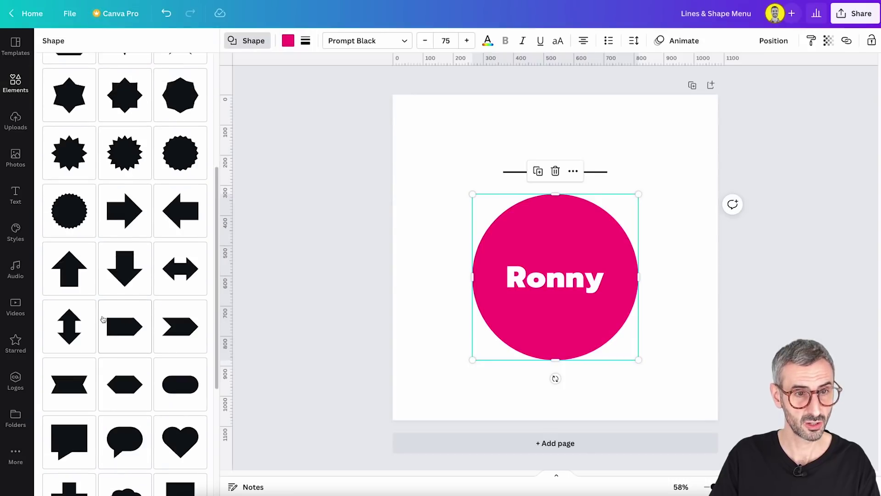
scroll(103, 319, "up", 5)
Step: Try the solid, long-dashed, short-dashed and dotted border styles on the circle at weight 4
left_click(306, 41)
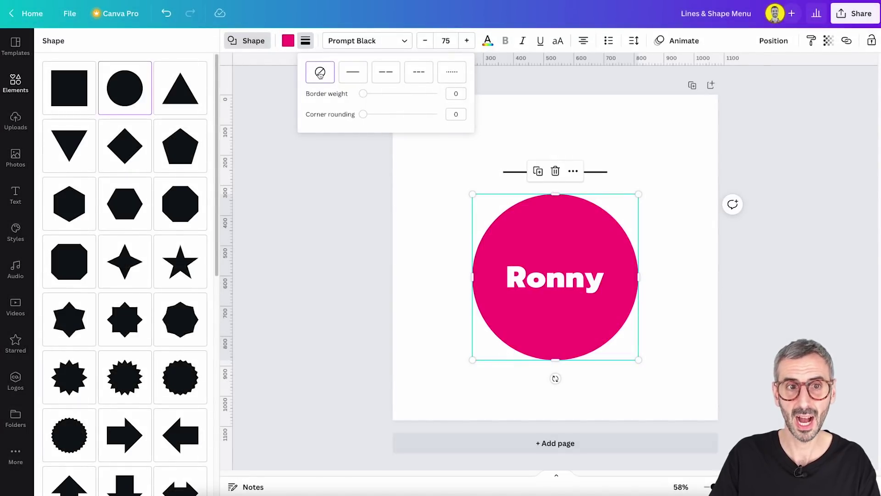
left_click(353, 78)
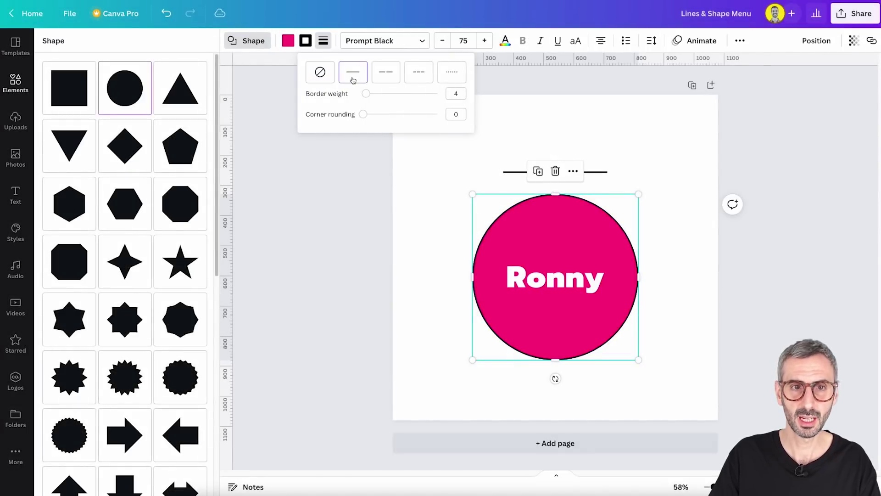
left_click(385, 77)
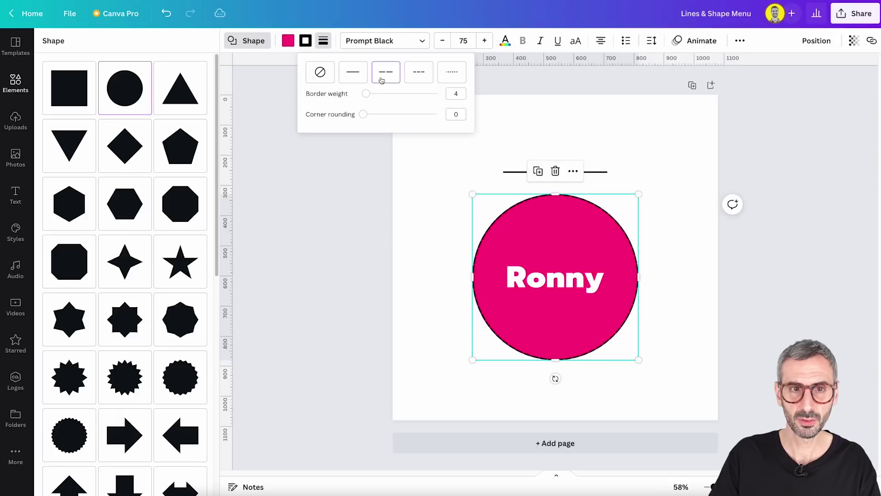
left_click(430, 79)
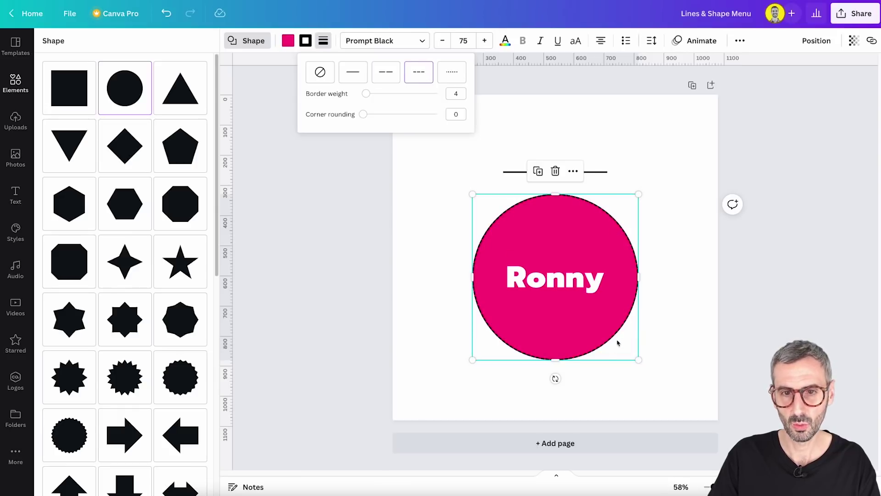
left_click(453, 78)
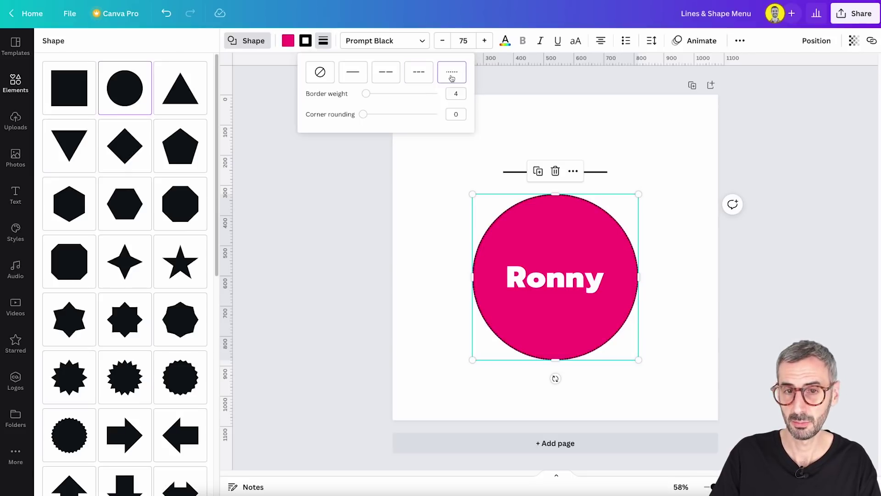
left_click(419, 72)
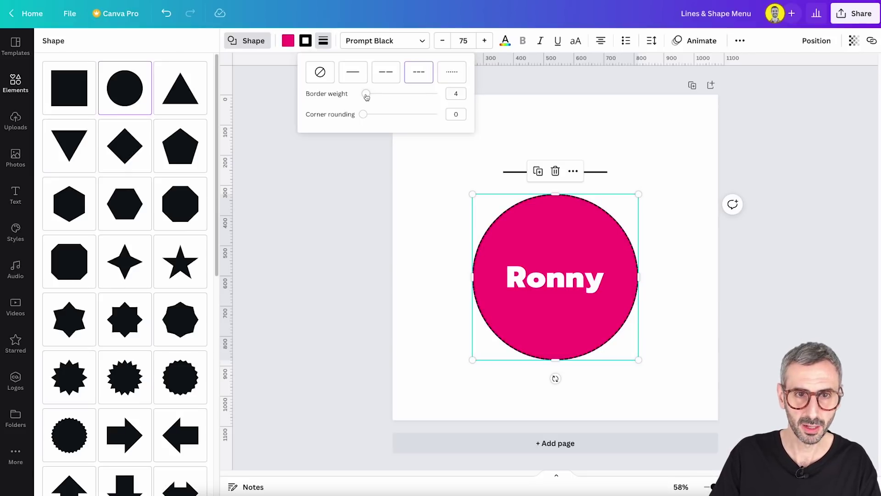
Step: Set the circle's border weight to 0 and its corner rounding to 35
left_click_drag(367, 94, 390, 114)
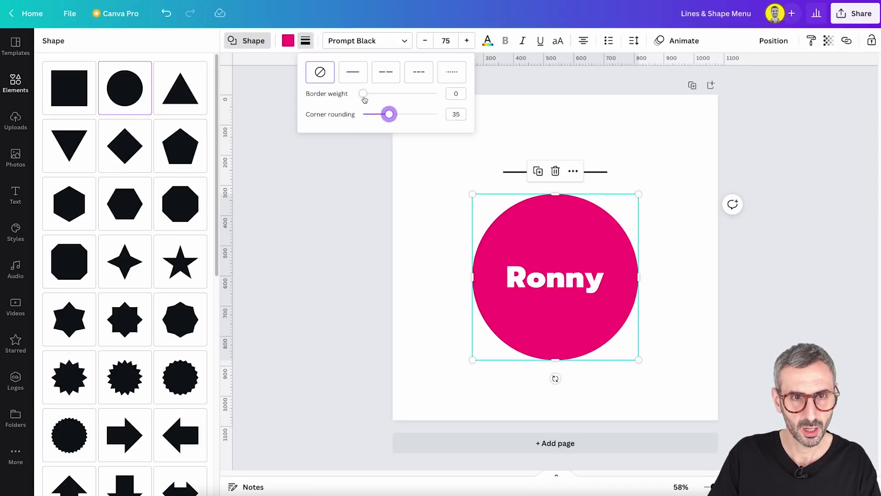
Step: Change the pink circle to a square and set its corner rounding to 0
left_click(510, 245)
left_click(71, 97)
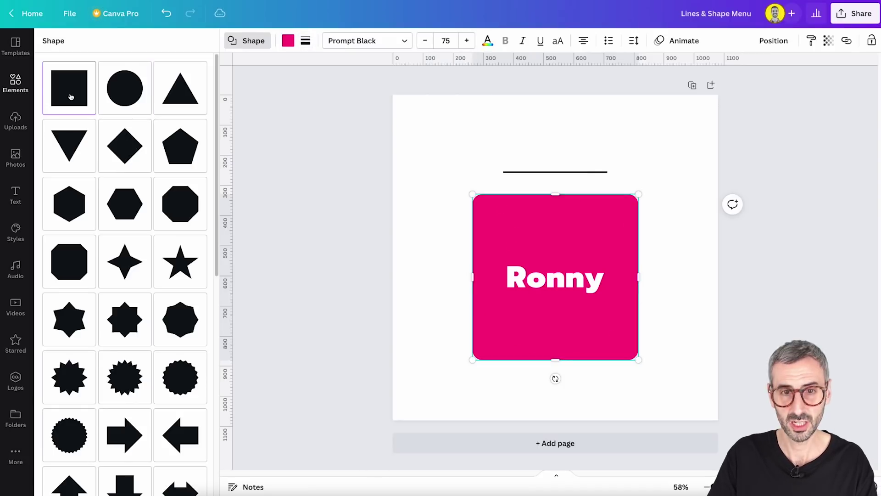
left_click(305, 41)
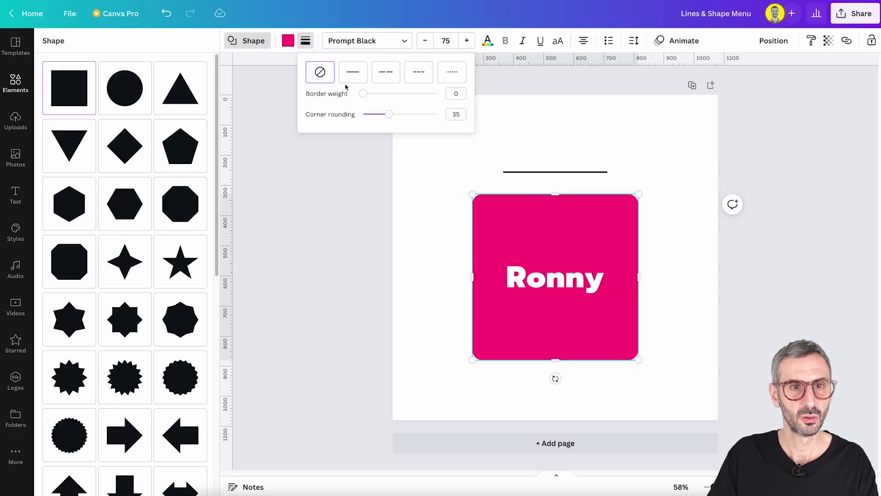
left_click_drag(388, 114, 363, 115)
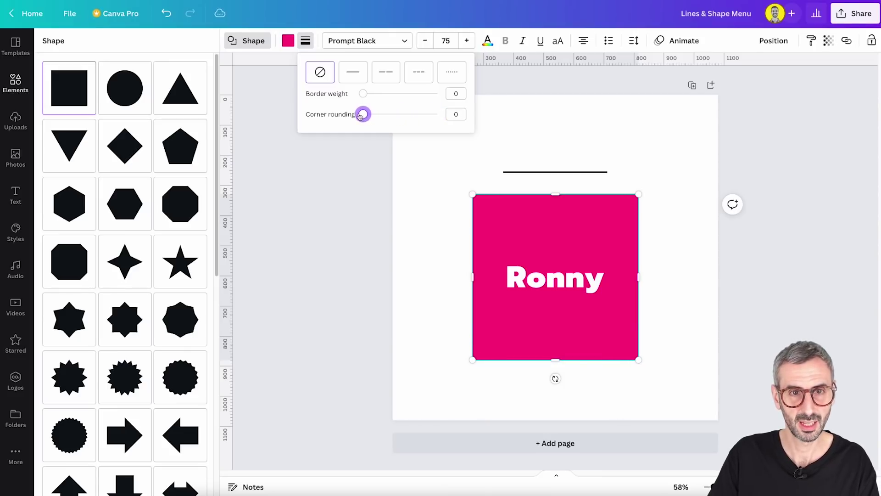
Step: Set the square's corner rounding to 33, try a long-dashed border at weight 21, and switch the thick border to solid
left_click(357, 79)
left_click_drag(363, 115, 434, 116)
left_click(384, 74)
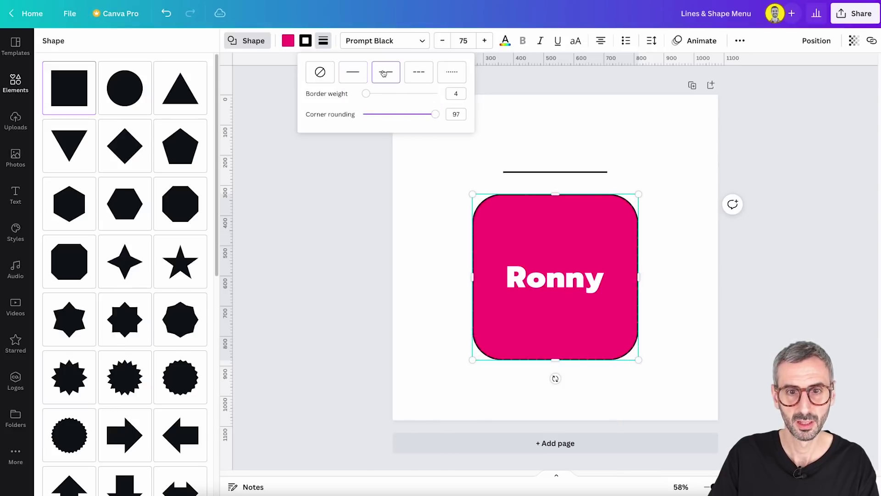
left_click_drag(435, 116, 376, 94)
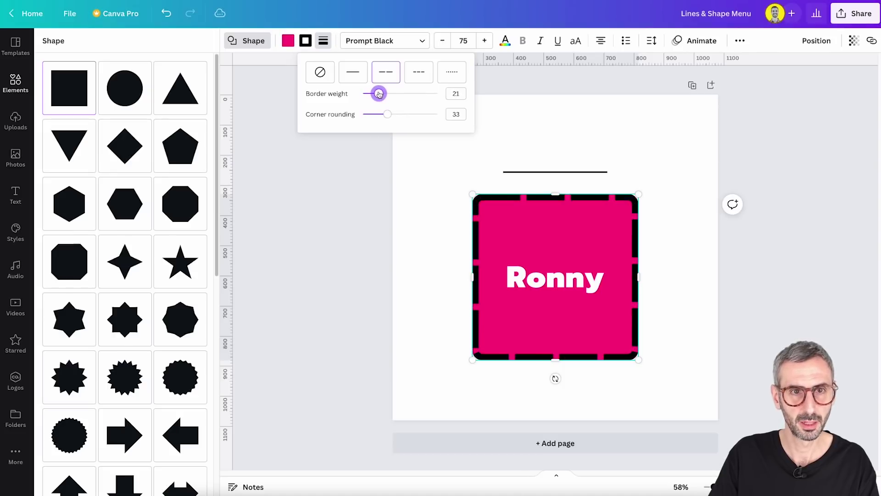
left_click(362, 72)
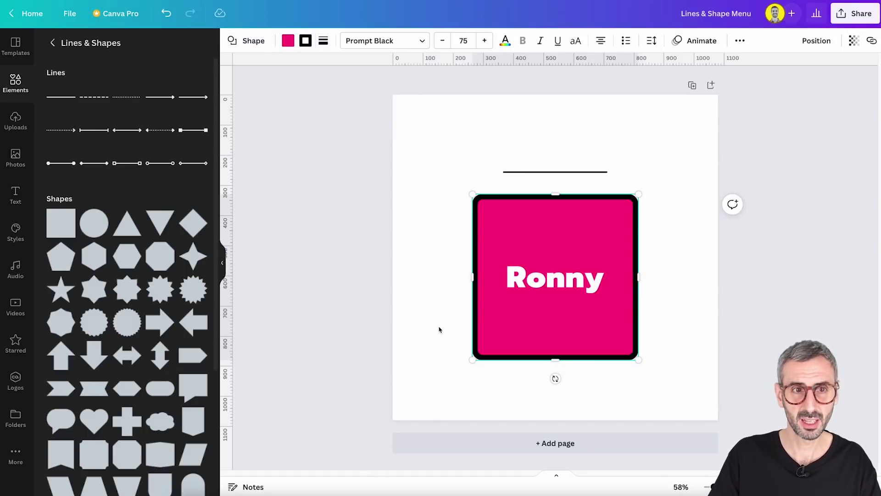
left_click(420, 248)
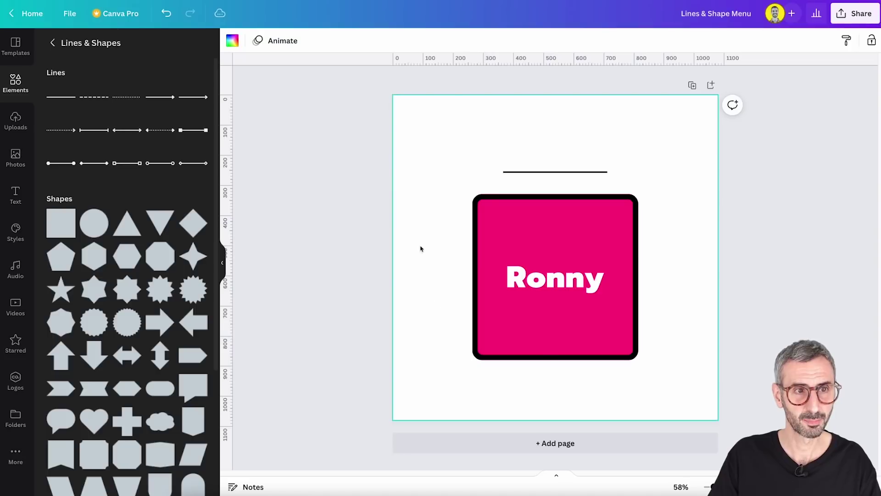
Step: Look through the full Lines & Shapes collection in the elements library, down to the Other Shapes section
left_click(19, 86)
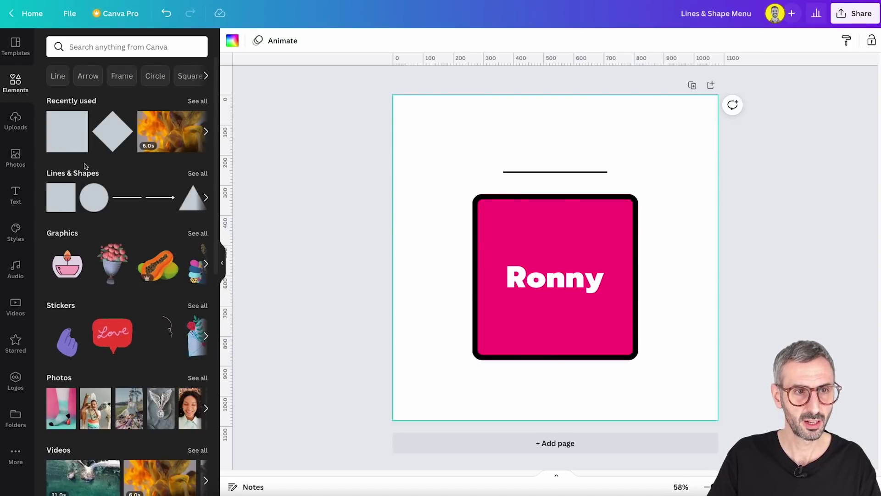
left_click(198, 174)
scroll(151, 247, "down", 2)
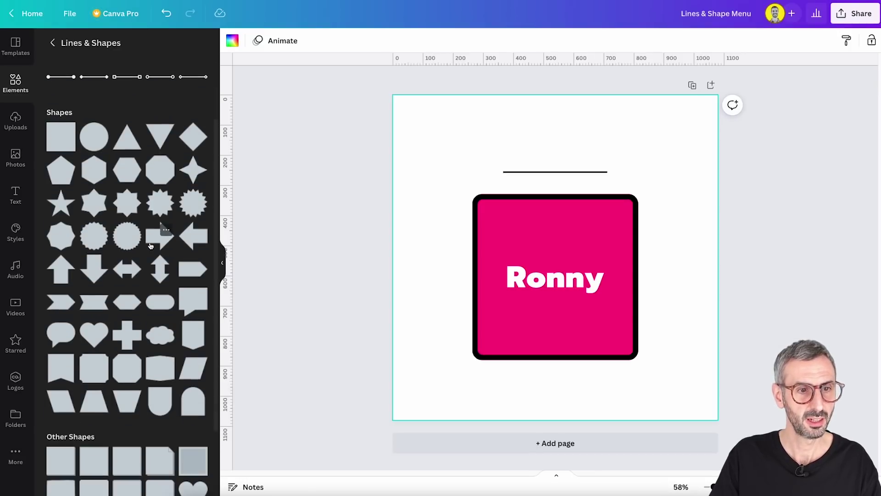
scroll(150, 247, "down", 3)
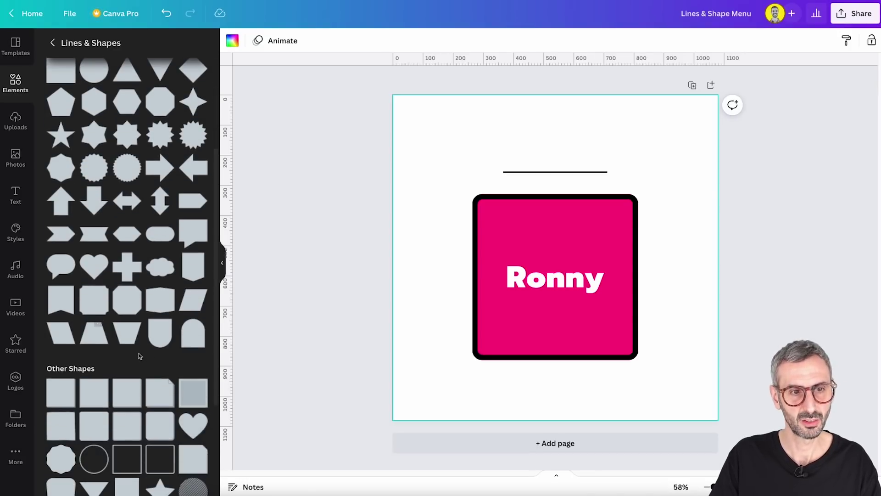
scroll(128, 81, "up", 5)
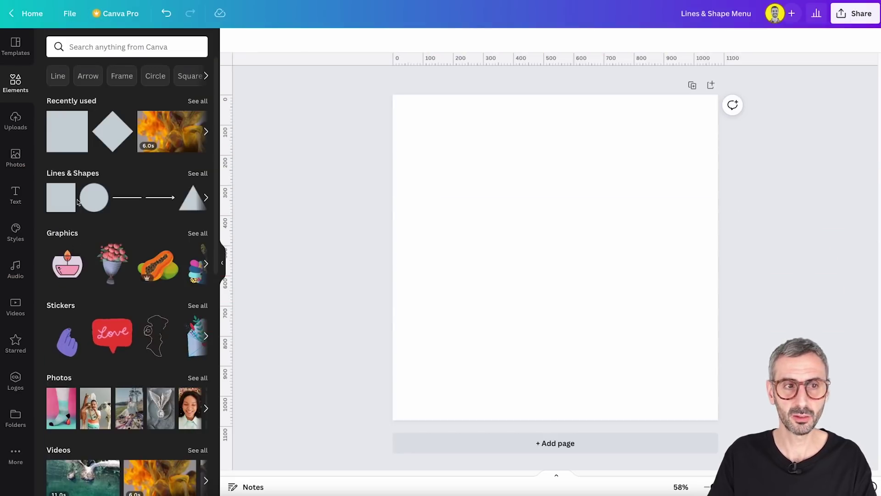
Step: Add the 11.0-second aerial coastline video from the elements library to the empty page
scroll(54, 408, "down", 2)
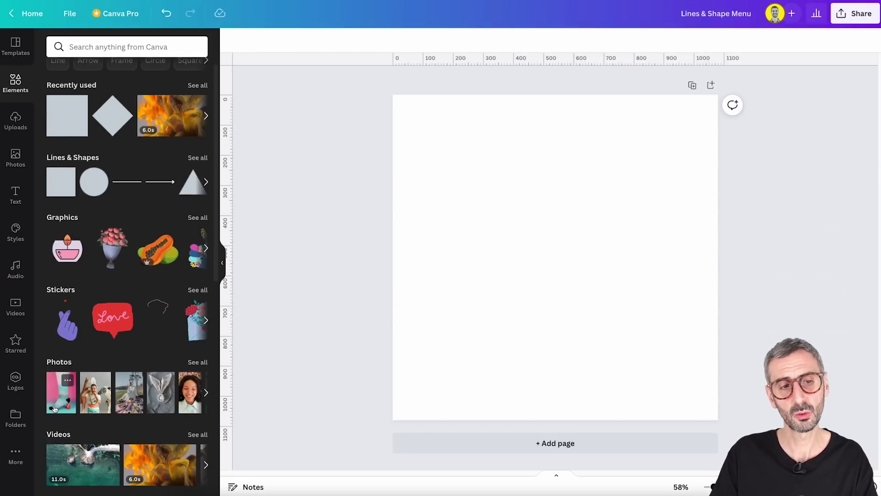
left_click(68, 434)
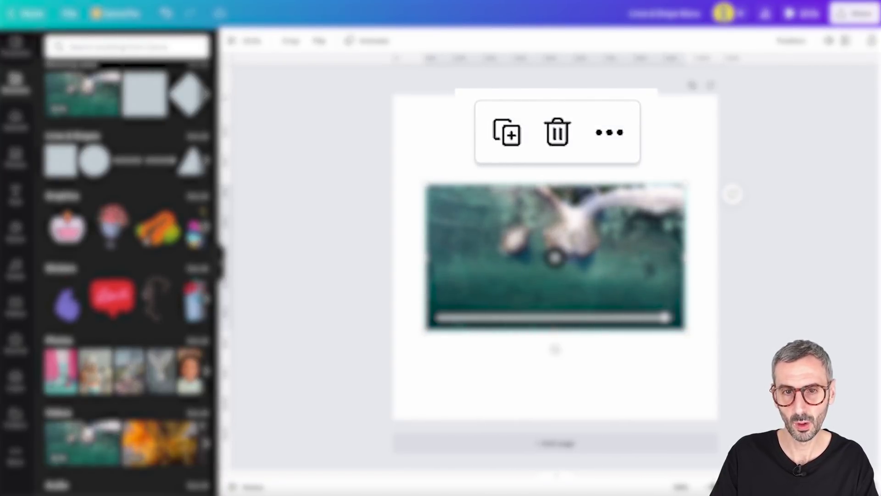
left_click(479, 167)
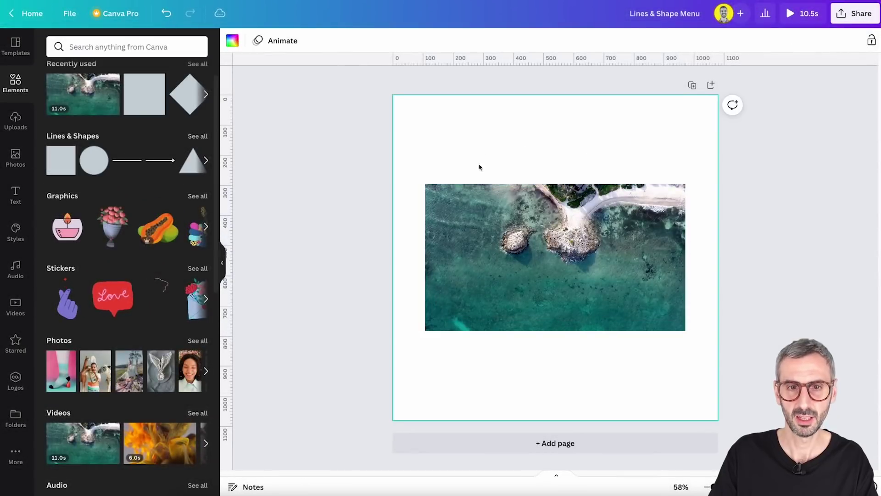
Step: Examine the coastline video's quick actions and context options, including Duplicate, Animate, Comment and Set Video as Background
left_click(572, 283)
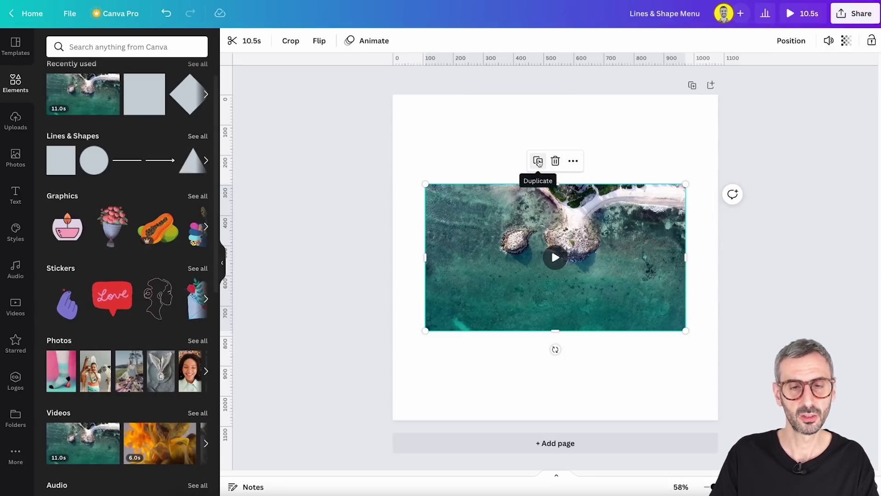
left_click(573, 162)
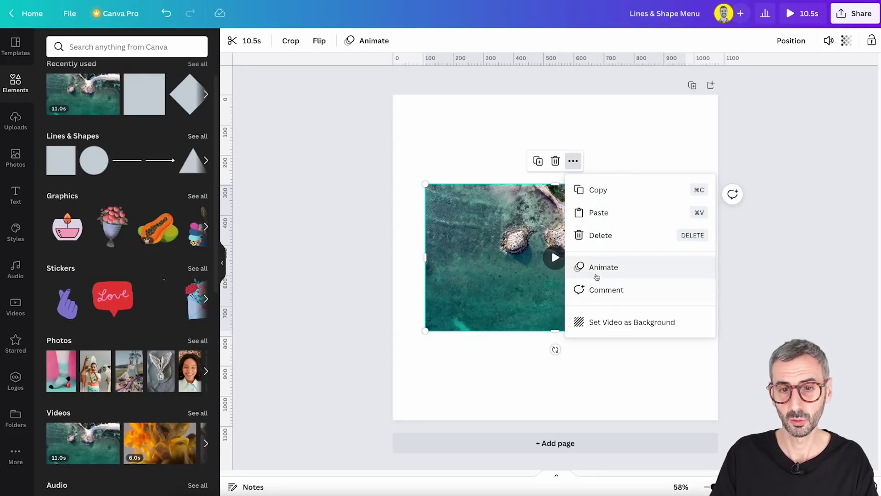
left_click(615, 324)
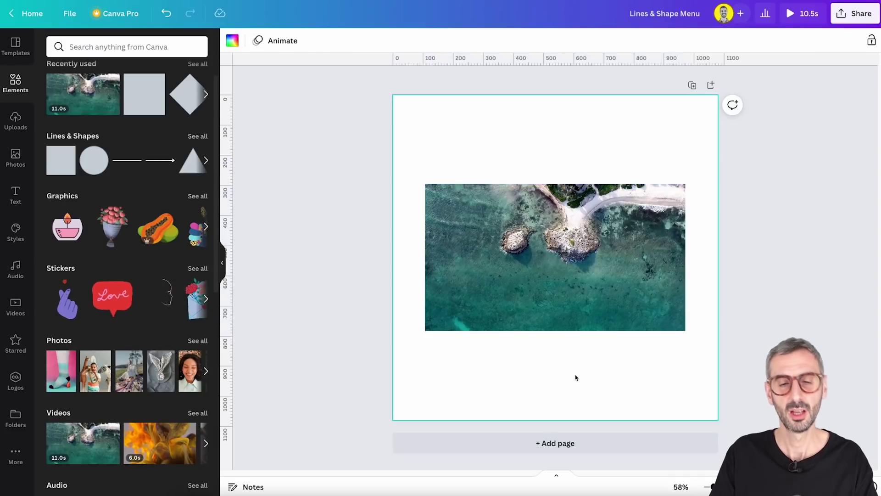
left_click(573, 252)
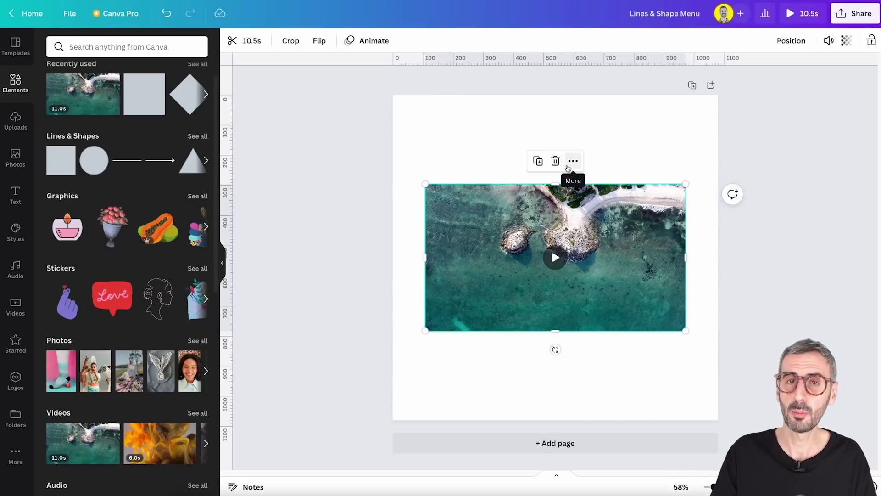
left_click(556, 370)
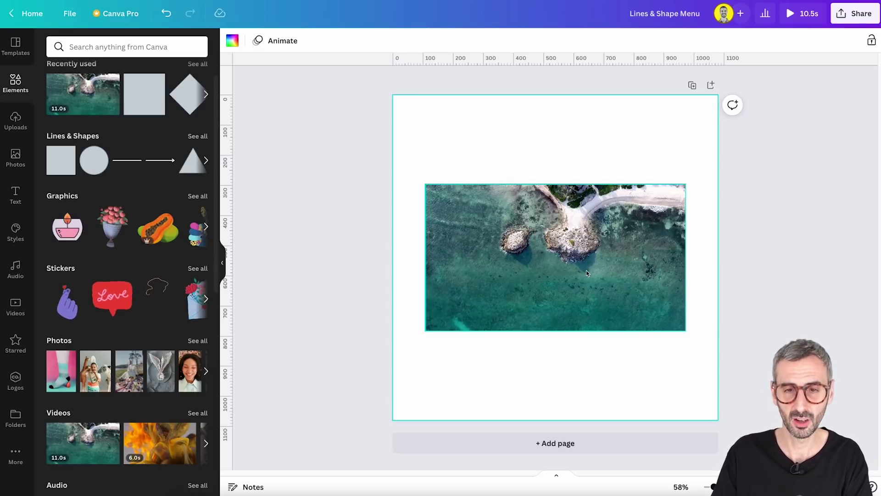
right_click(523, 285)
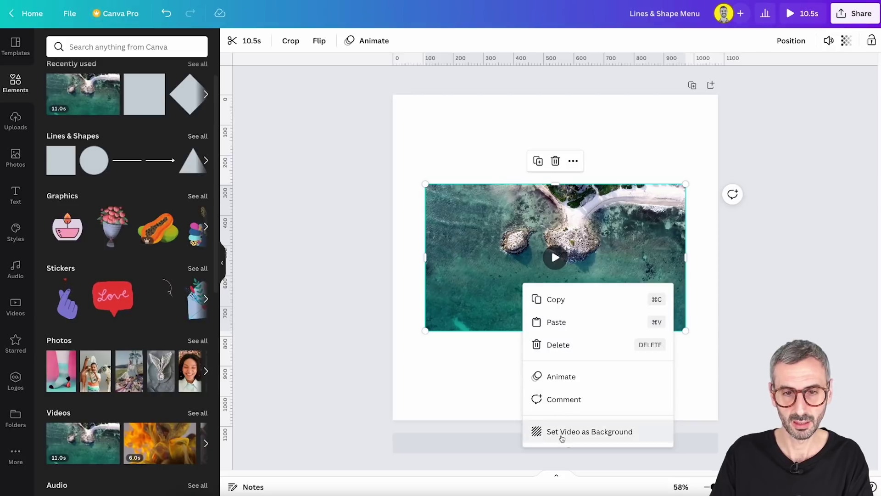
left_click(457, 384)
left_click(574, 202)
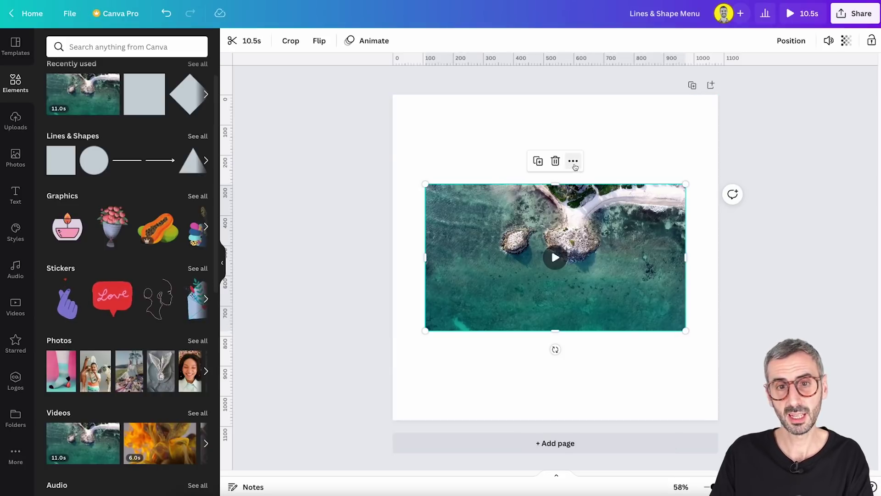
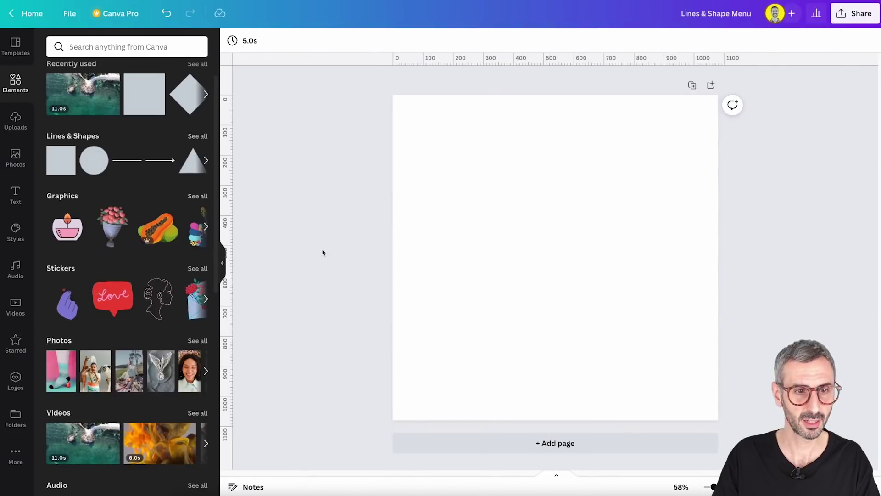
Step: Browse the apps and integrations available inside the editor, including the Import your media section
left_click(15, 453)
scroll(96, 224, "down", 7)
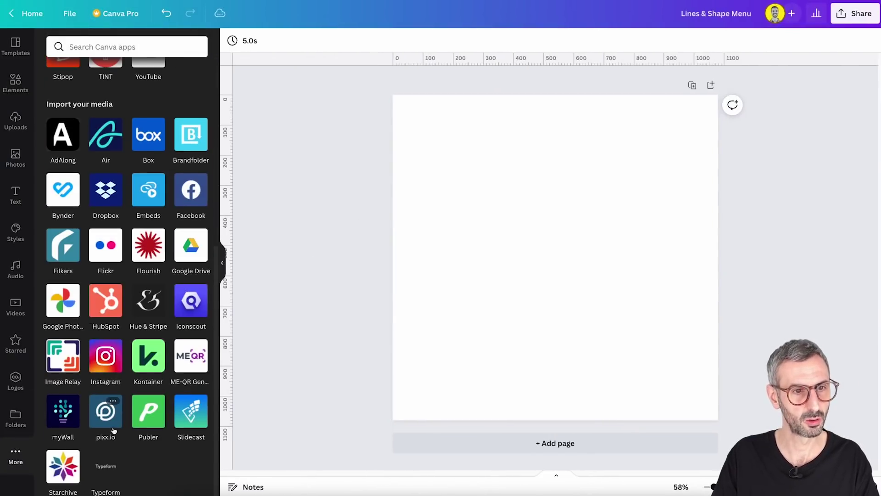
scroll(96, 223, "up", 7)
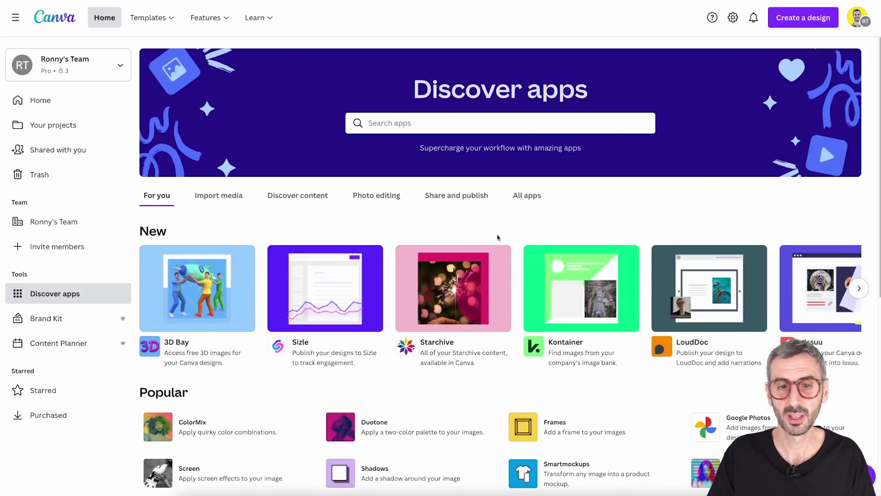
Step: Look over the Discover apps page, from the new and popular apps down to the Share and publish section
scroll(498, 238, "down", 6)
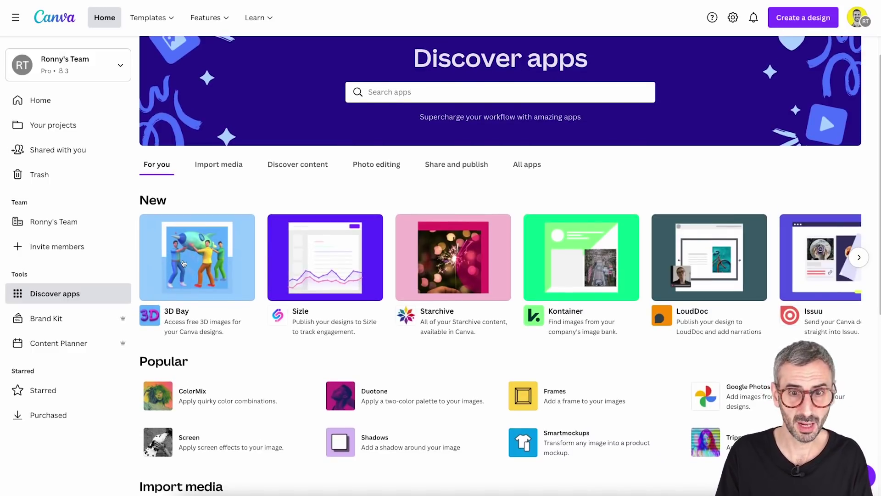
scroll(184, 263, "down", 2)
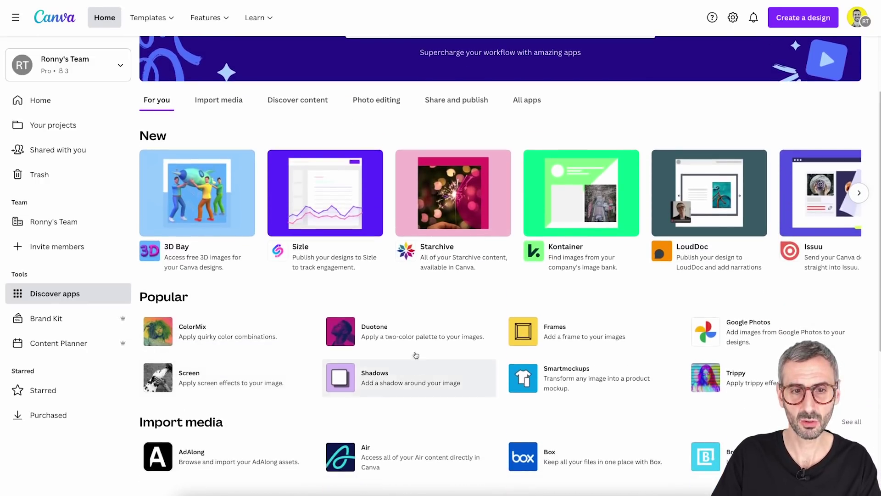
scroll(432, 387, "down", 1)
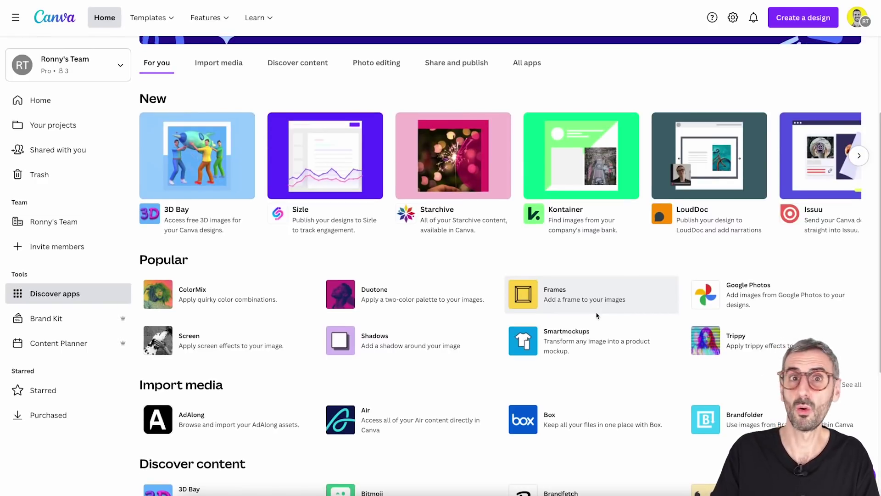
scroll(597, 315, "down", 5)
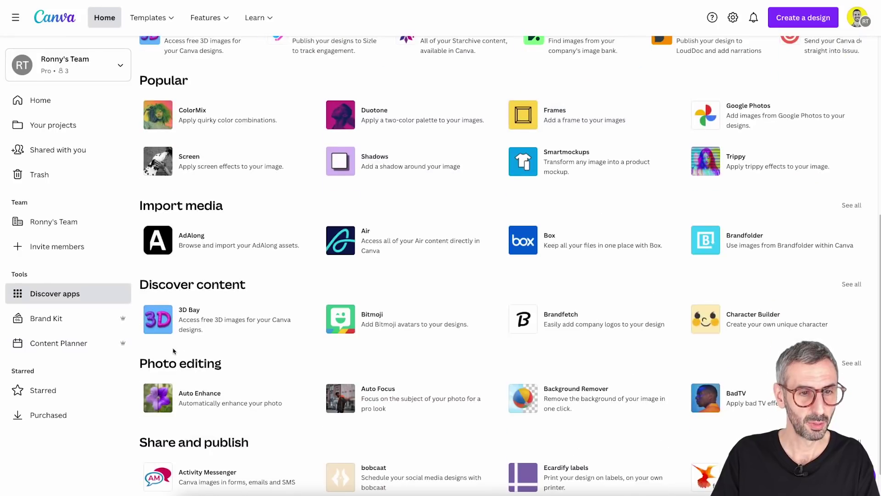
scroll(181, 348, "up", 8)
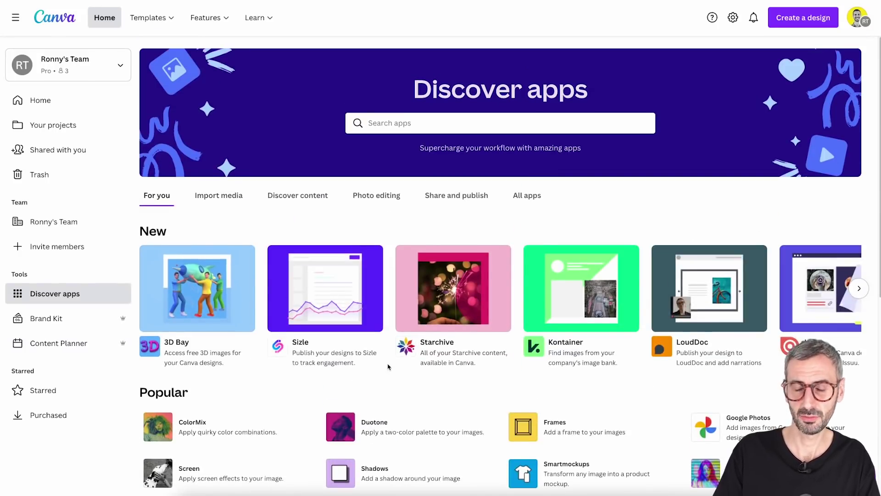
Step: View the LoudDoc app's details, close them and look through the app categories on the Discover apps page again
left_click(724, 327)
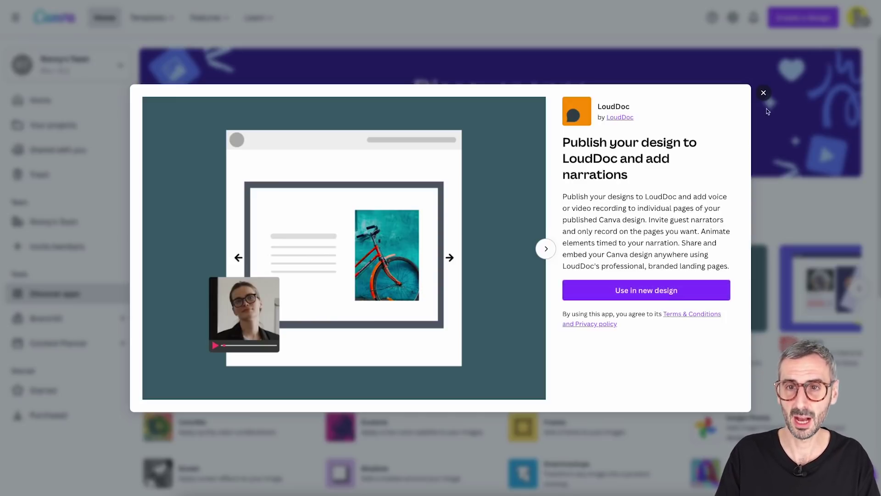
left_click(763, 94)
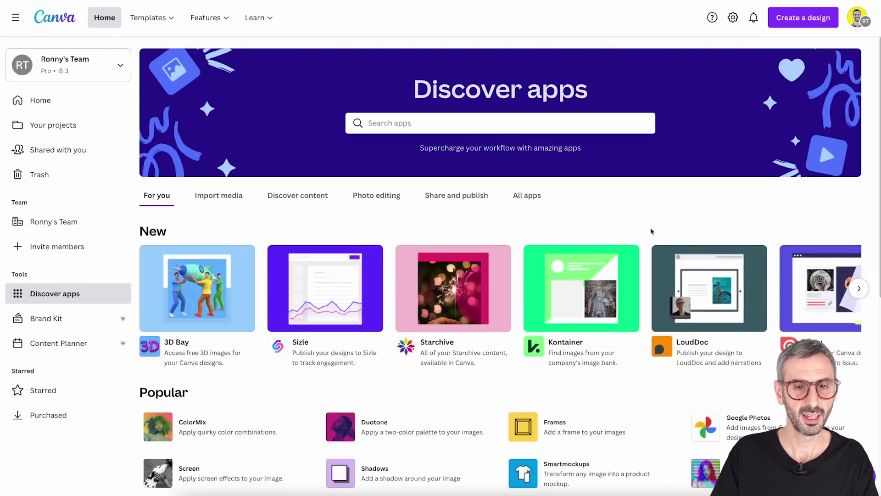
scroll(638, 261, "down", 3)
scroll(637, 260, "down", 3)
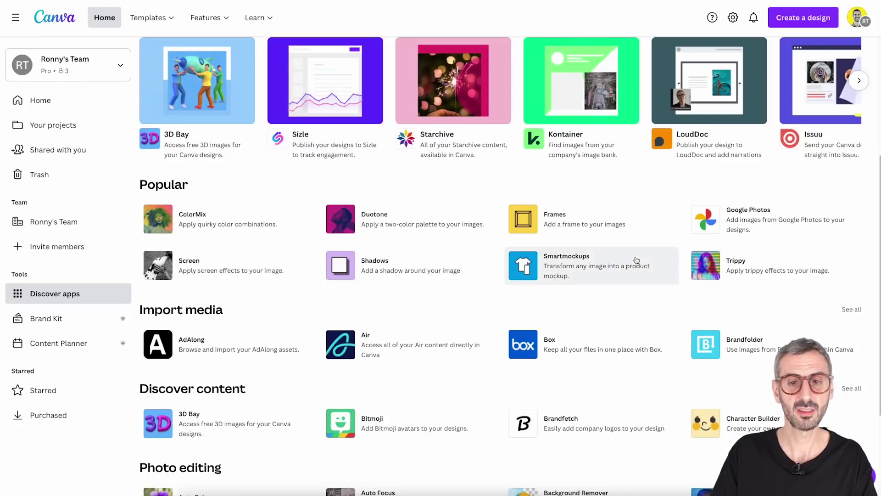
scroll(637, 260, "down", 1)
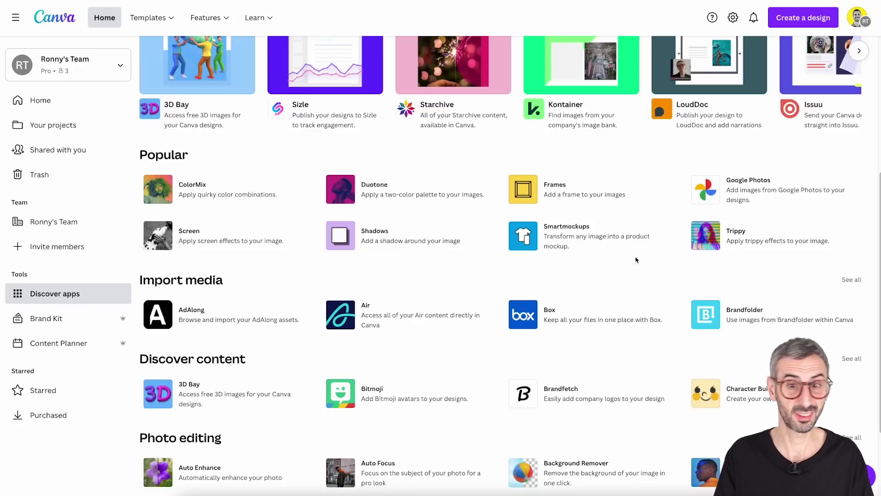
scroll(609, 323, "up", 5)
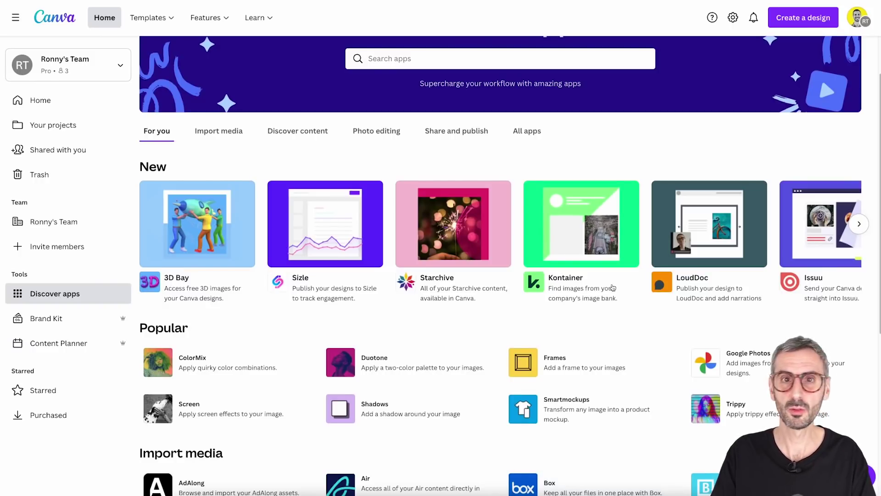
scroll(612, 288, "down", 1)
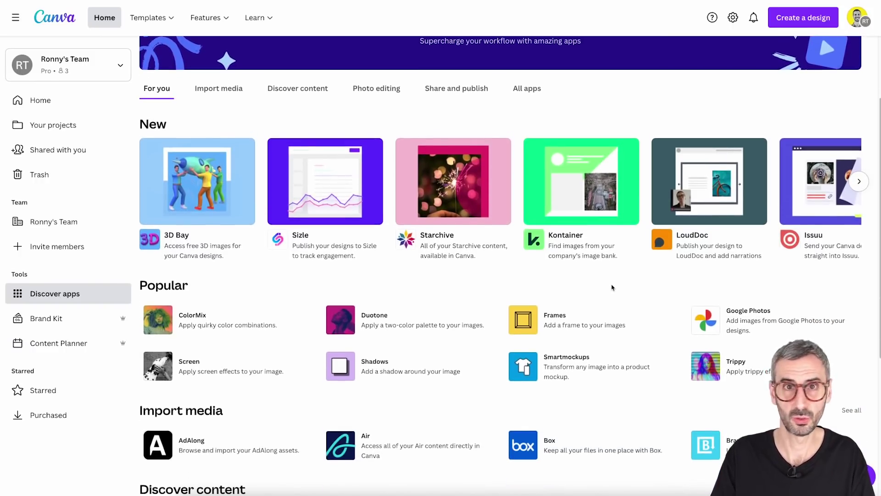
Step: Look over the new and popular apps and search the Discover apps page for "color"
scroll(612, 288, "down", 1)
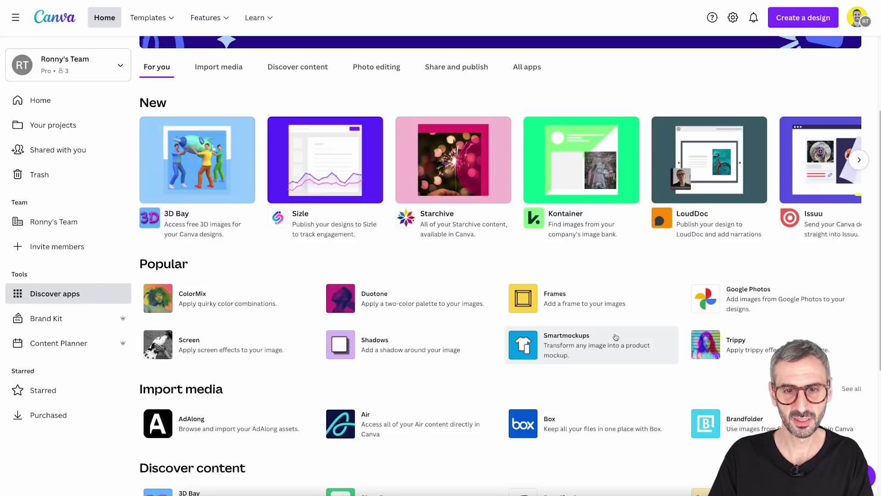
scroll(615, 337, "down", 1)
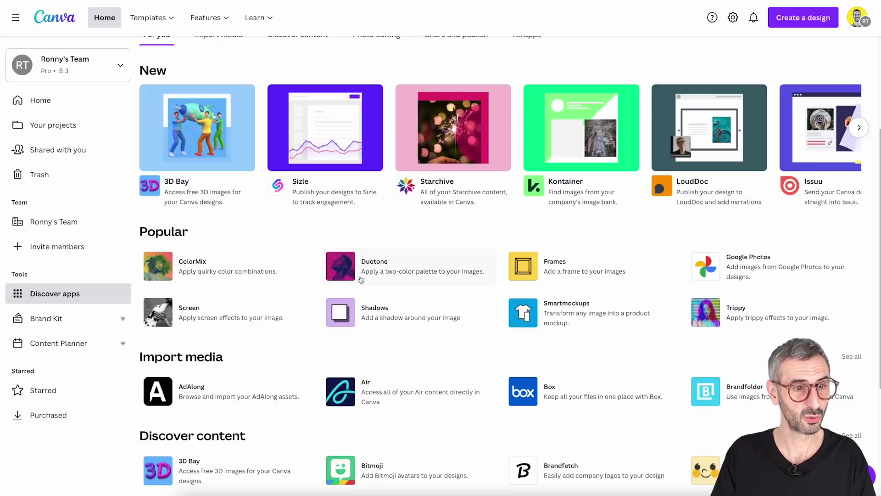
scroll(525, 229, "up", 5)
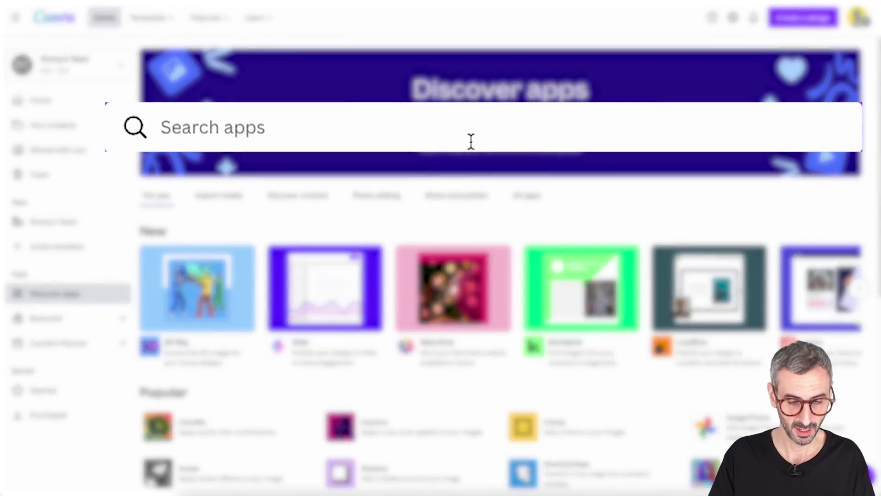
type("color")
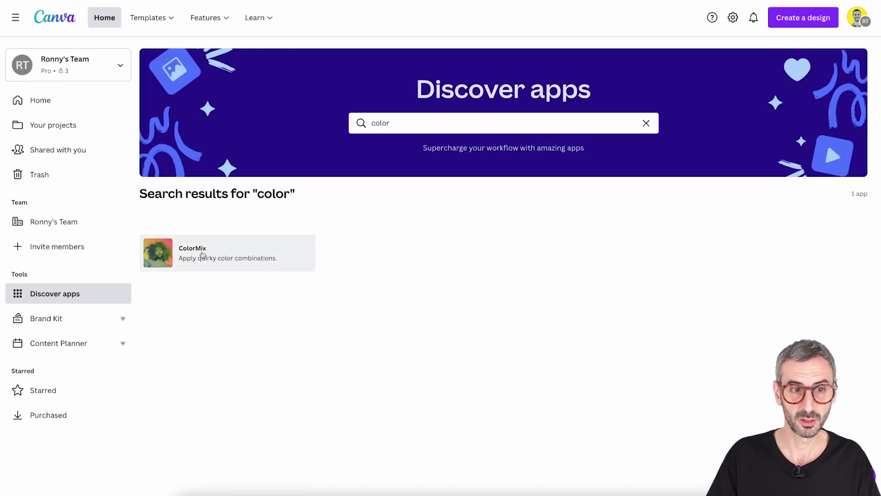
Step: Search the Discover apps page for "frame", shorten the query to "f" and clear the search
left_click_drag(352, 120, 290, 118)
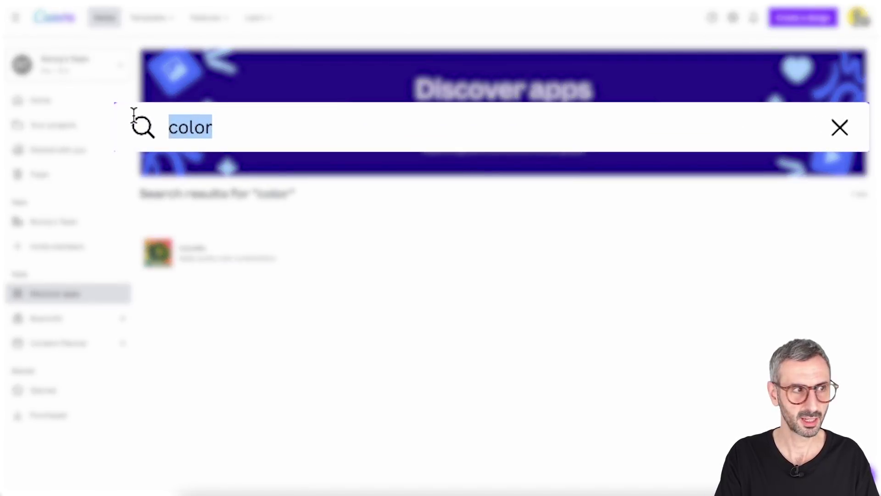
type("frame")
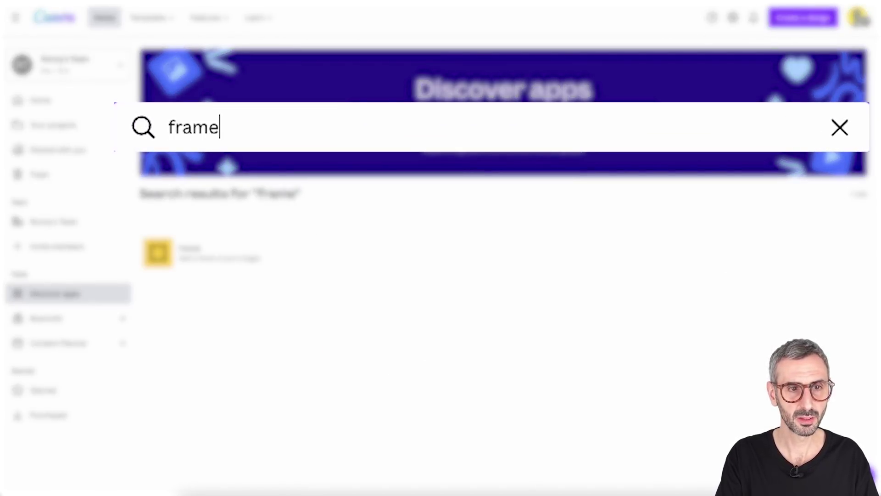
key("BackSpace")
key("BackSpace")
key("BackSpace")
key("BackSpace")
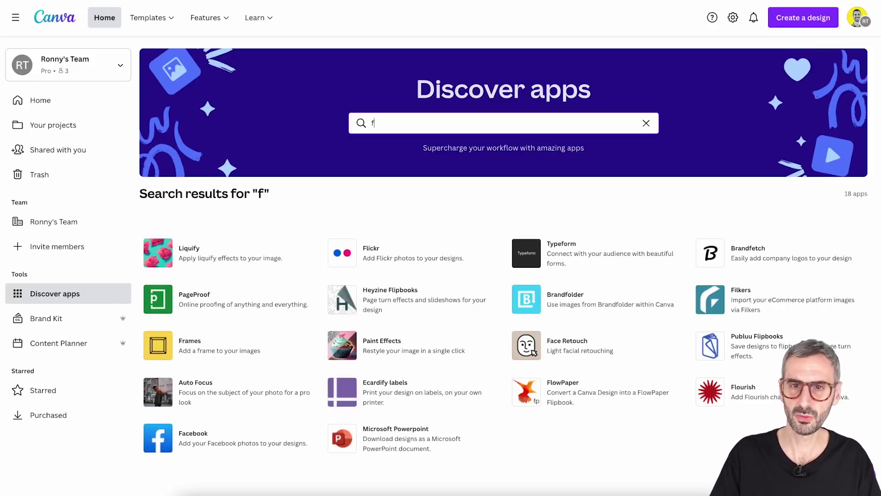
left_click(647, 123)
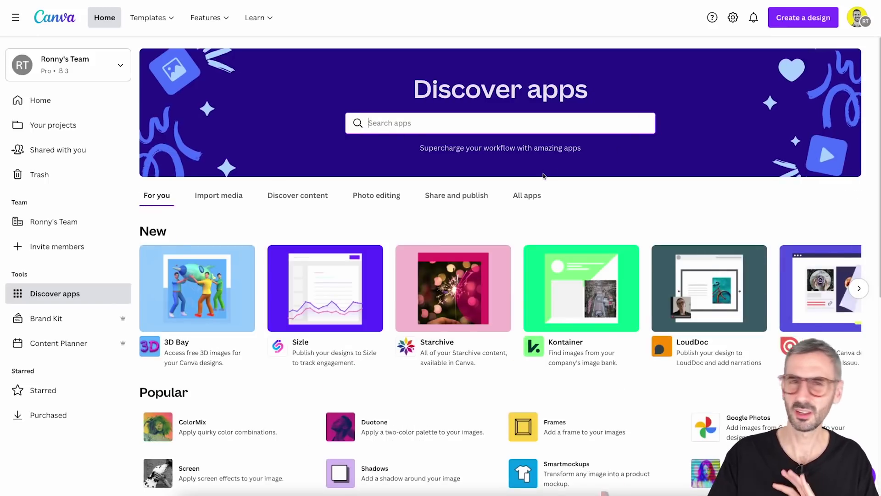
Step: Look through the apps in the Import media category of the Discover apps page
scroll(331, 229, "down", 1)
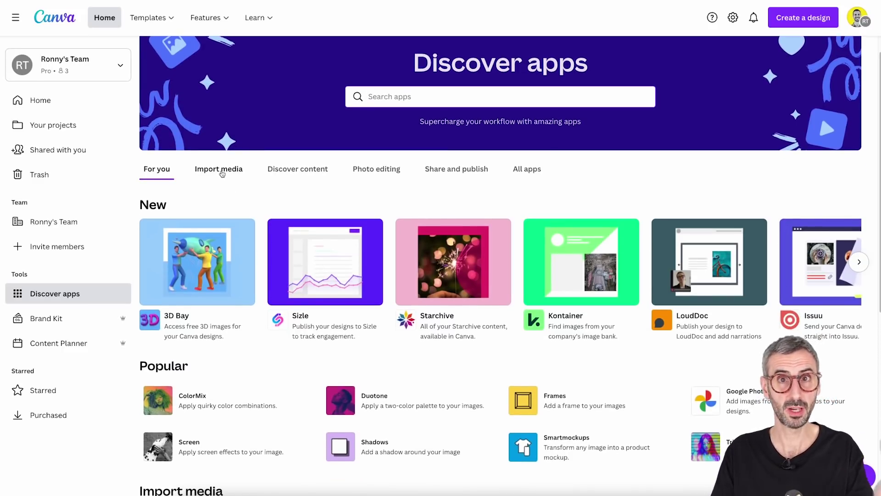
left_click(222, 173)
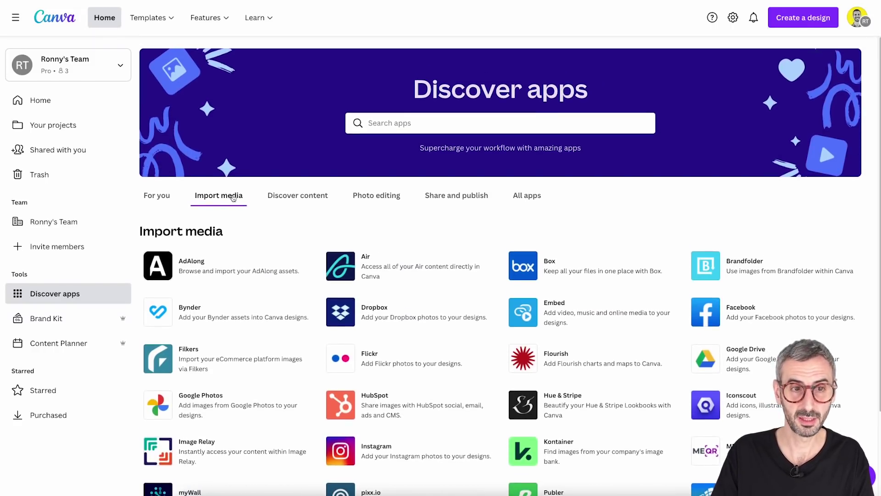
scroll(236, 200, "down", 3)
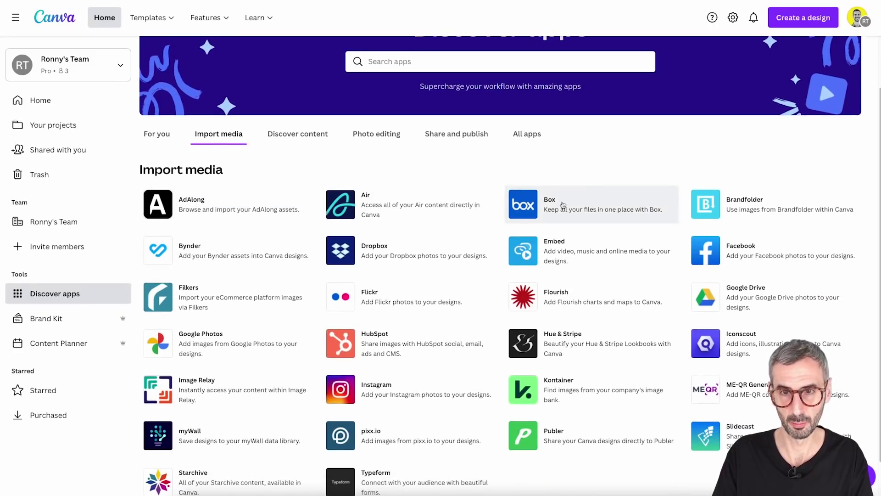
scroll(755, 237, "down", 2)
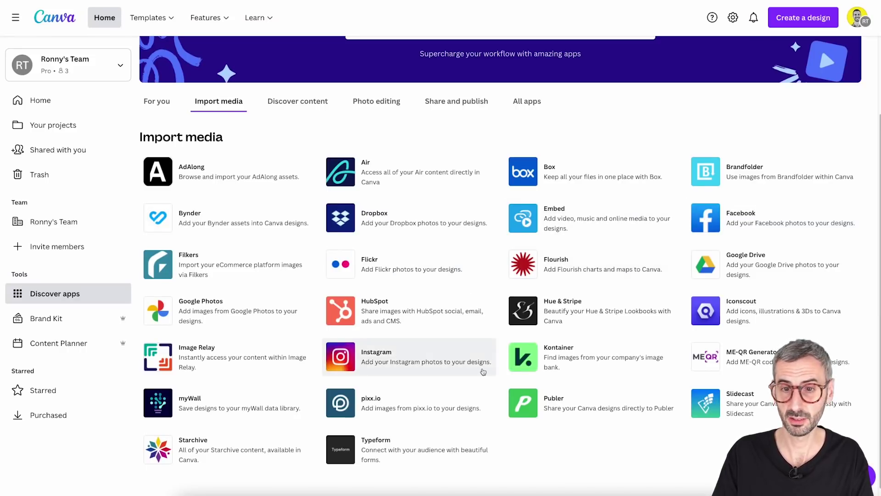
scroll(406, 359, "down", 1)
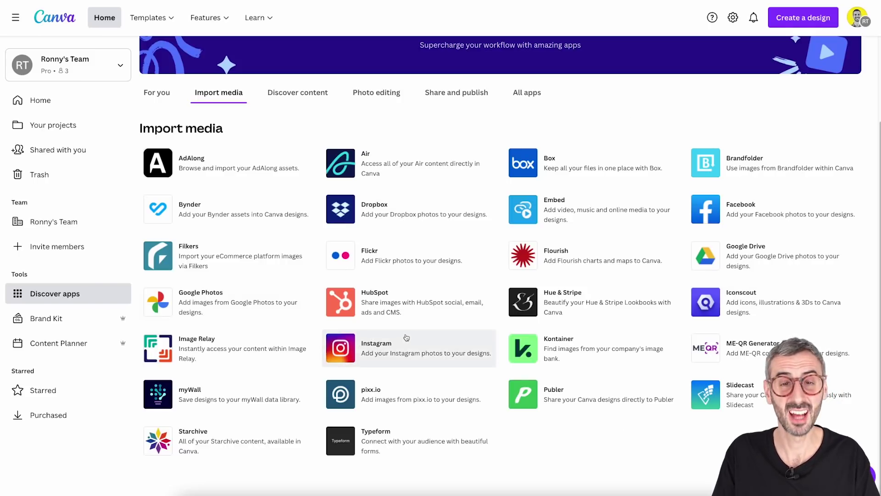
scroll(407, 301, "up", 3)
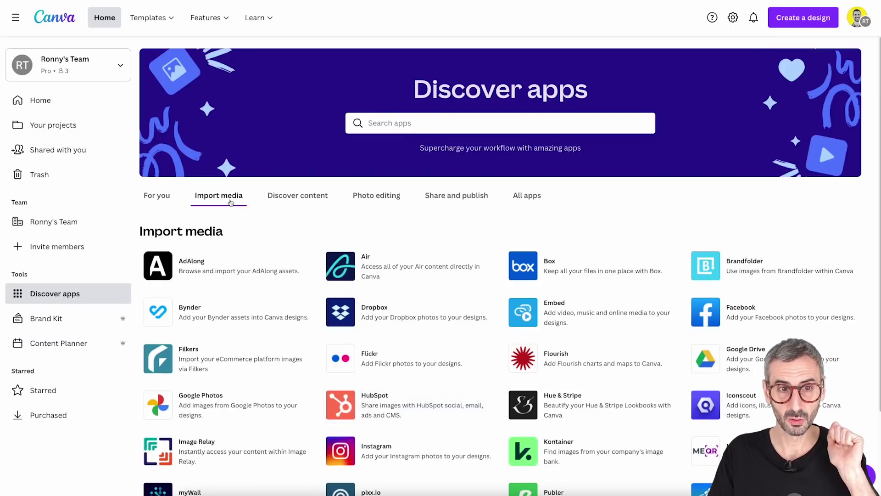
Step: View the apps in the Discover content and Photo editing categories
left_click(321, 200)
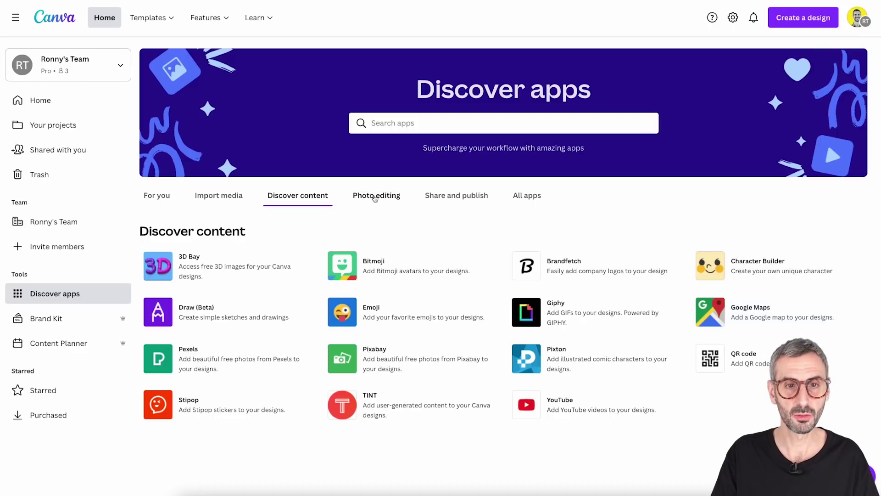
left_click(388, 199)
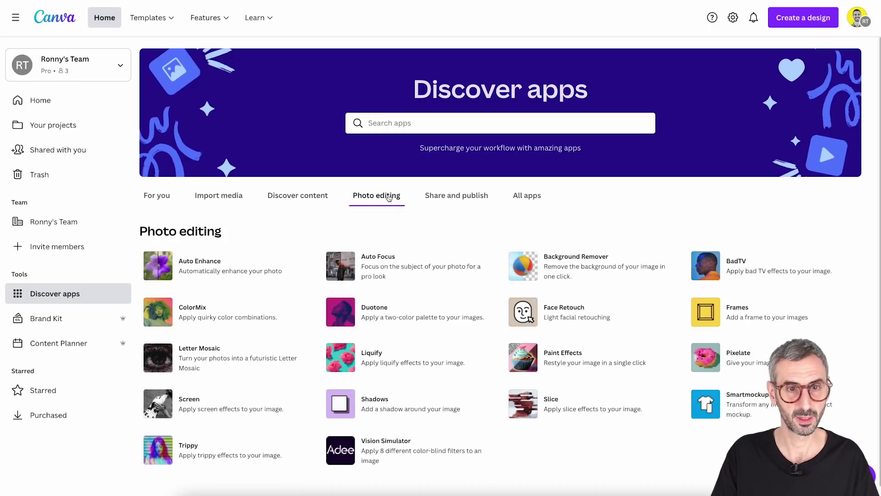
scroll(387, 200, "down", 1)
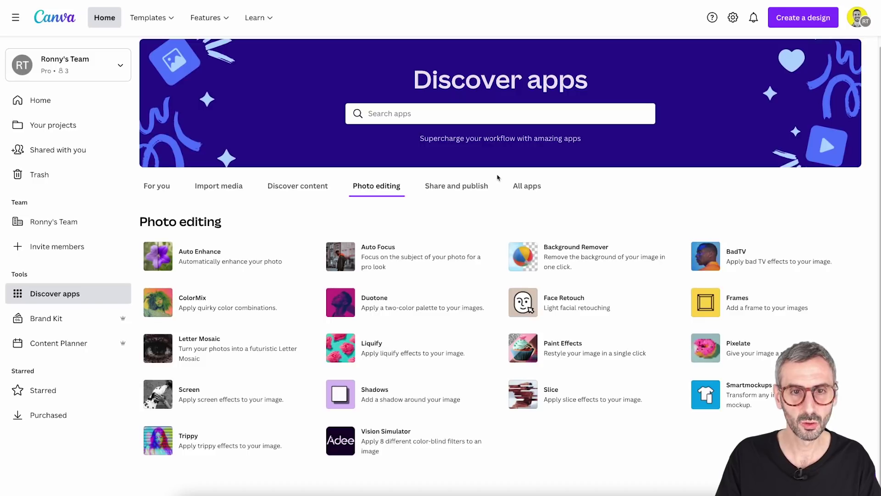
Step: Look through the full list of apps in the Share and publish category
left_click(468, 192)
scroll(475, 235, "down", 3)
scroll(475, 235, "down", 1)
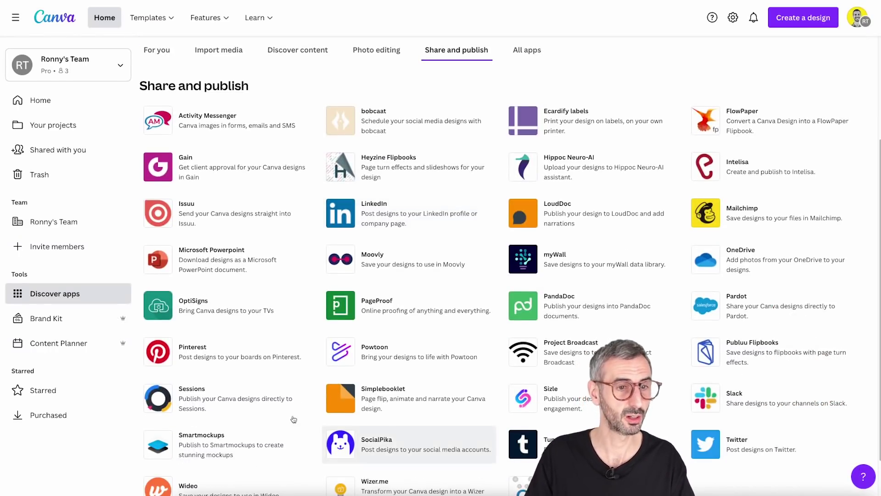
scroll(225, 433, "down", 2)
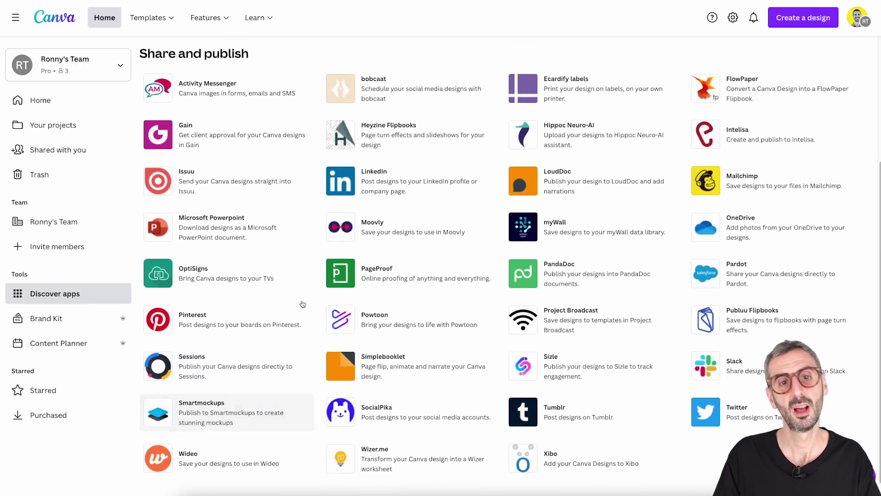
scroll(394, 173, "down", 1)
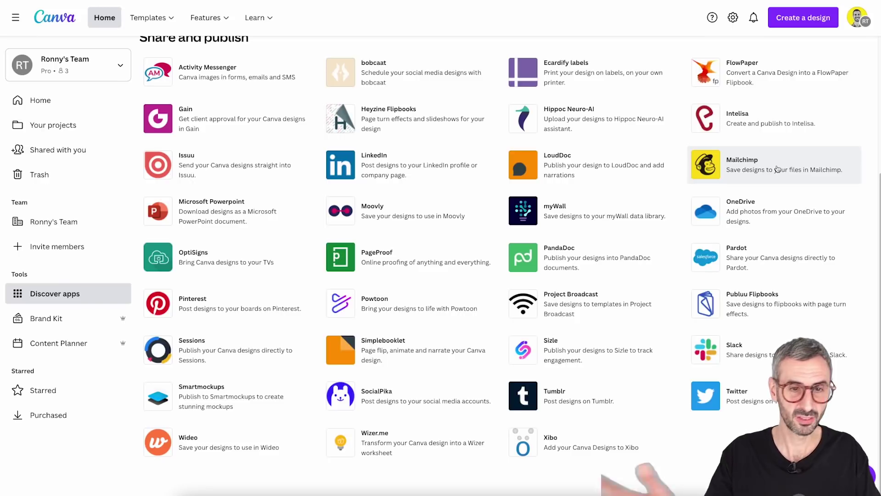
scroll(412, 424, "down", 1)
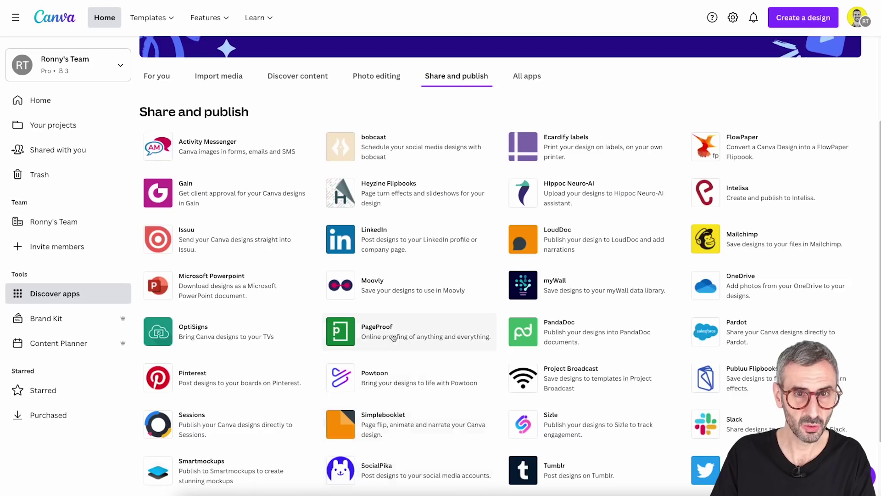
scroll(439, 144, "up", 2)
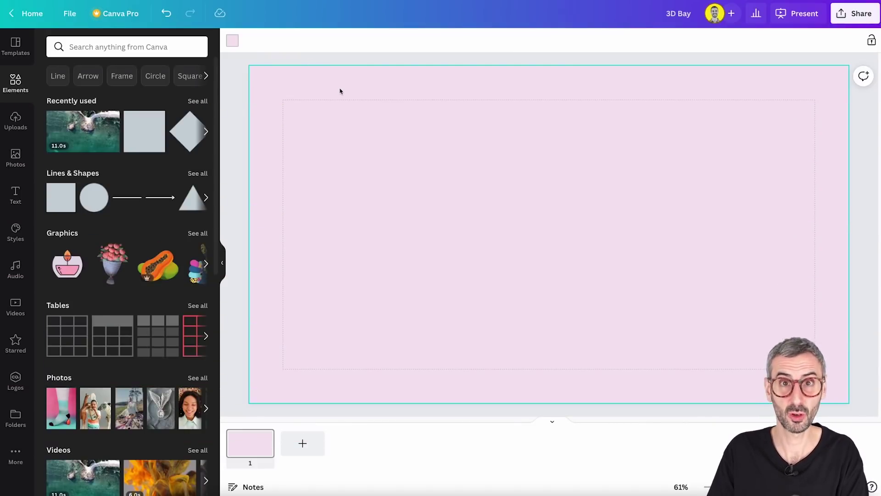
Step: Find the 3D Bay app among the editor's additional apps and start using it in the blank pink design
left_click(17, 456)
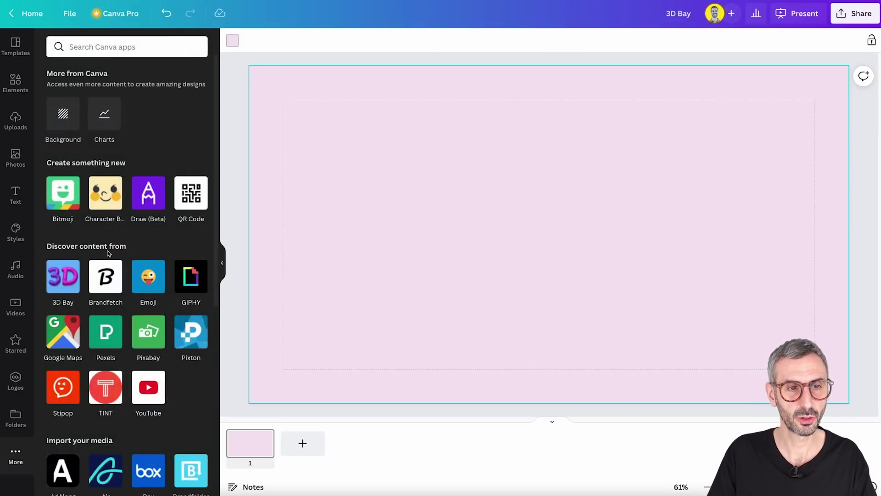
scroll(45, 243, "down", 1)
scroll(46, 244, "up", 1)
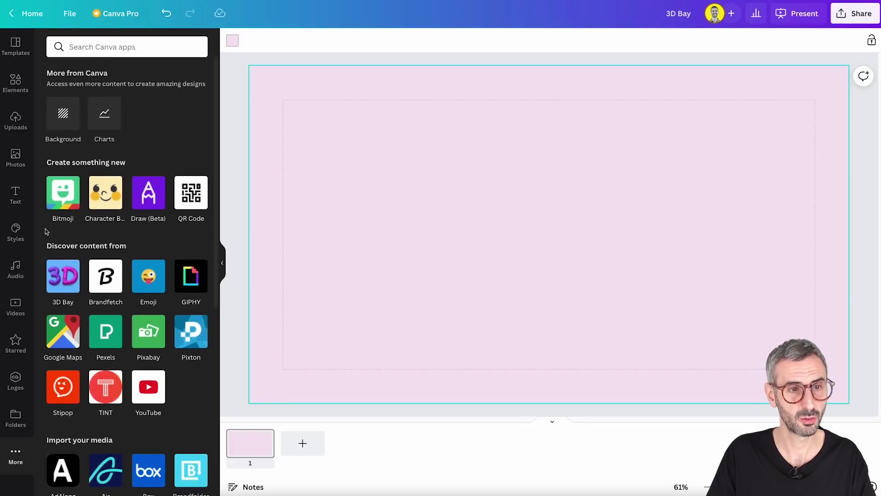
left_click(72, 283)
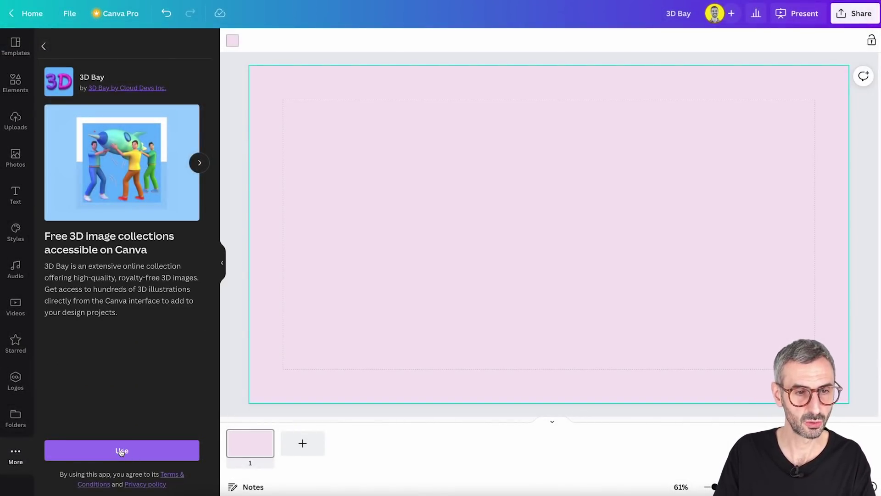
left_click(121, 451)
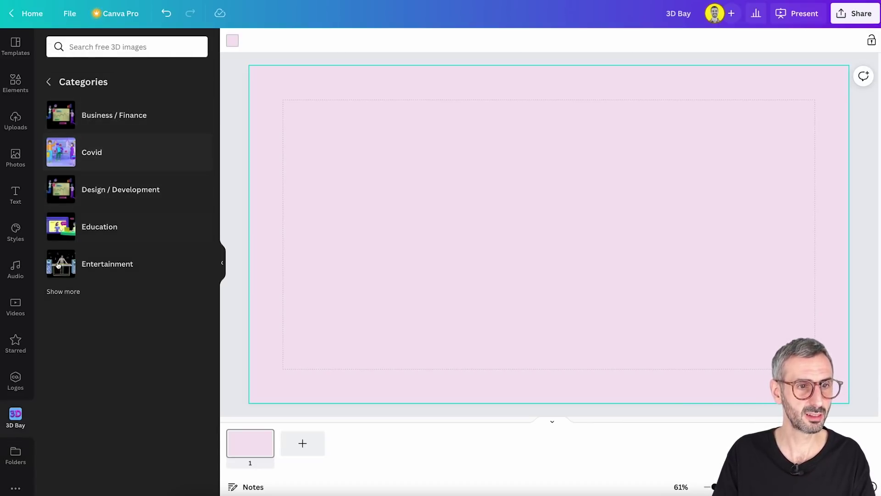
Step: Expand the complete list of 3D Bay categories and open Media / Social Media
left_click(71, 294)
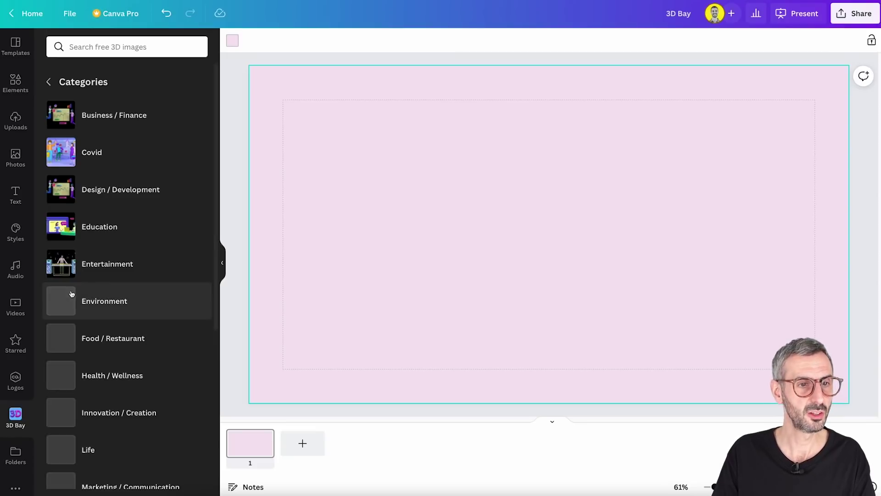
scroll(102, 285, "down", 3)
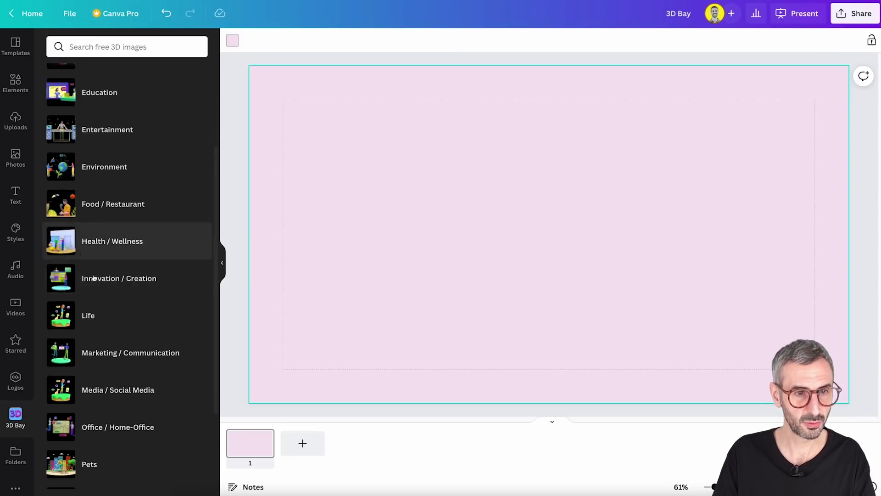
scroll(92, 316, "up", 3)
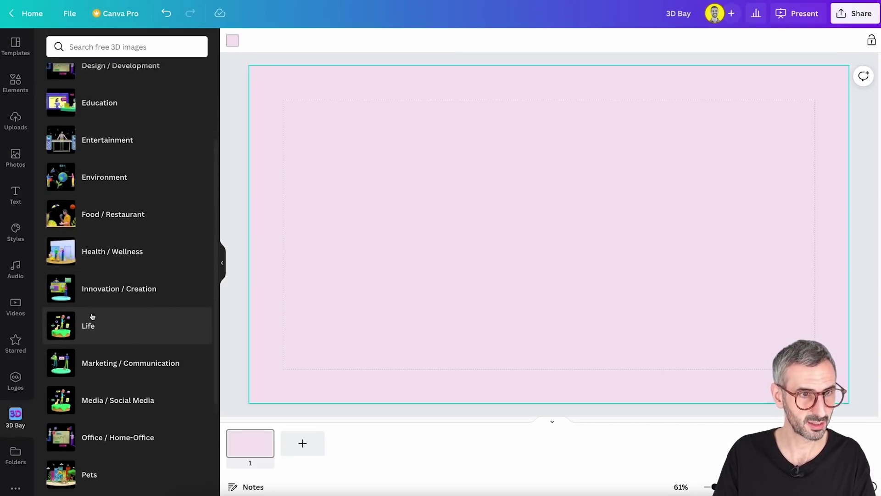
scroll(115, 313, "down", 5)
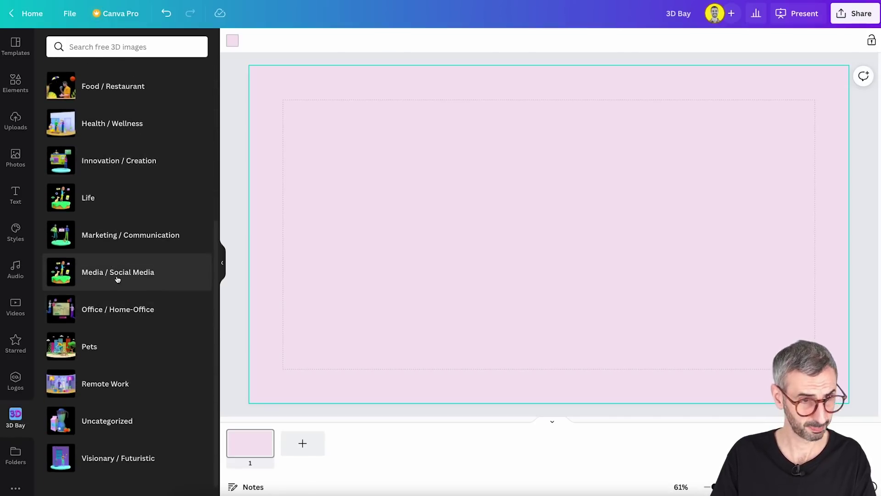
left_click(118, 279)
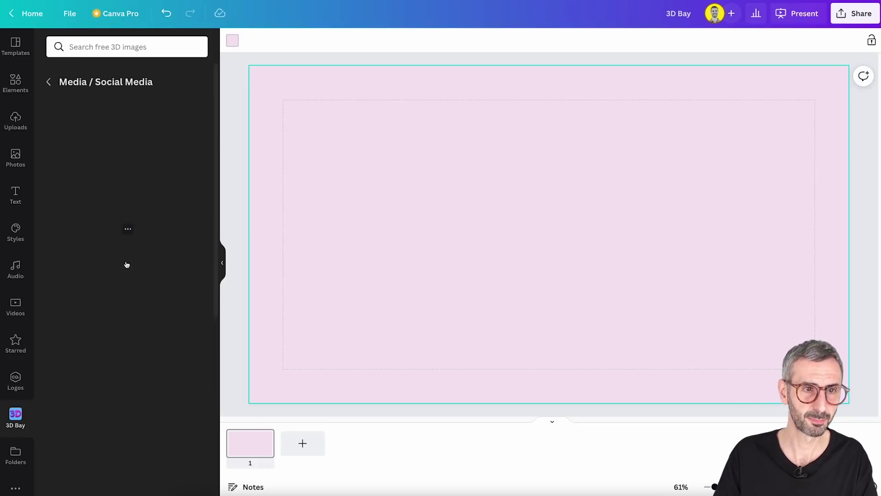
Step: Place the kneeling woman with video-call windows in the page's left half and add the woman on a smartphone screen beside her
scroll(132, 358, "down", 5)
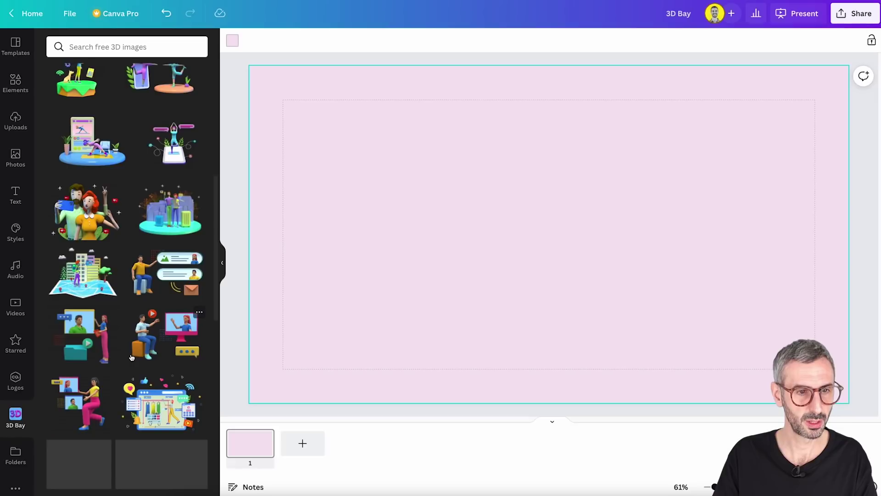
scroll(132, 358, "down", 3)
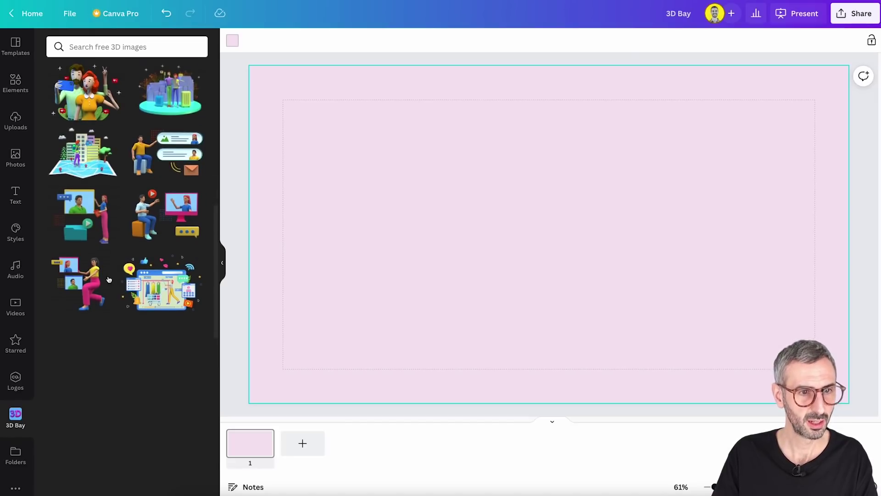
left_click(111, 282)
left_click_drag(563, 269, 395, 272)
left_click(84, 358)
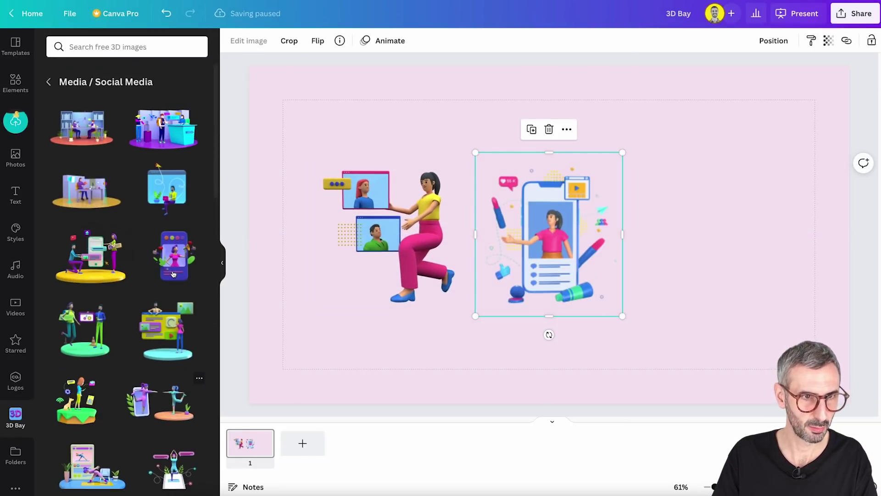
scroll(173, 274, "down", 5)
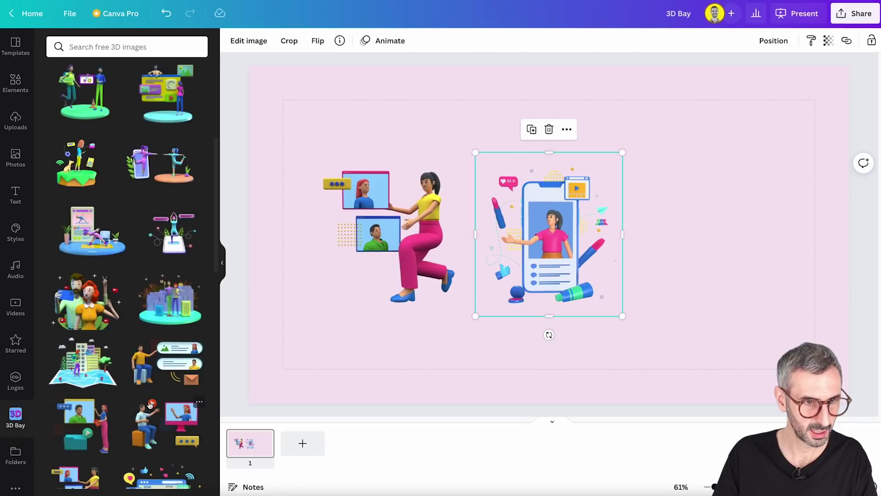
Step: Add the 3D couple taking a selfie beside the smartphone illustration and shift the other two illustrations to space out the row
left_click(86, 296)
left_click_drag(540, 258, 714, 257)
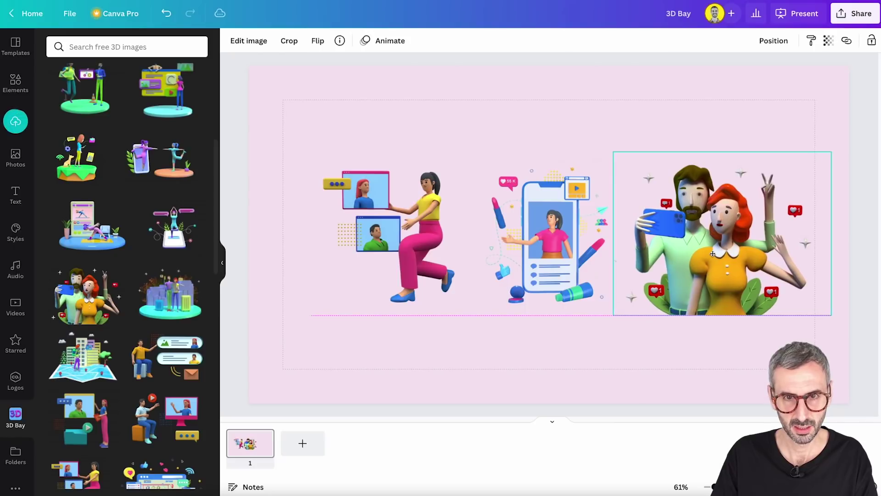
left_click(666, 375)
left_click_drag(413, 247, 392, 247)
left_click_drag(533, 248, 523, 250)
left_click_drag(696, 268, 696, 268)
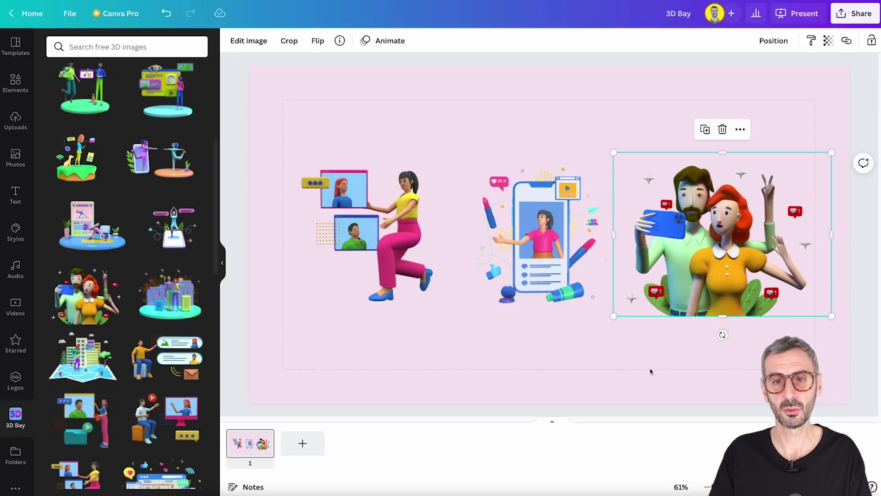
Step: Delete the kneeling woman and smartphone illustrations and move the selfie couple into the page's lower-right corner
left_click(615, 380)
left_click_drag(597, 370, 277, 191)
key("Delete")
left_click_drag(666, 249, 692, 334)
left_click(577, 220)
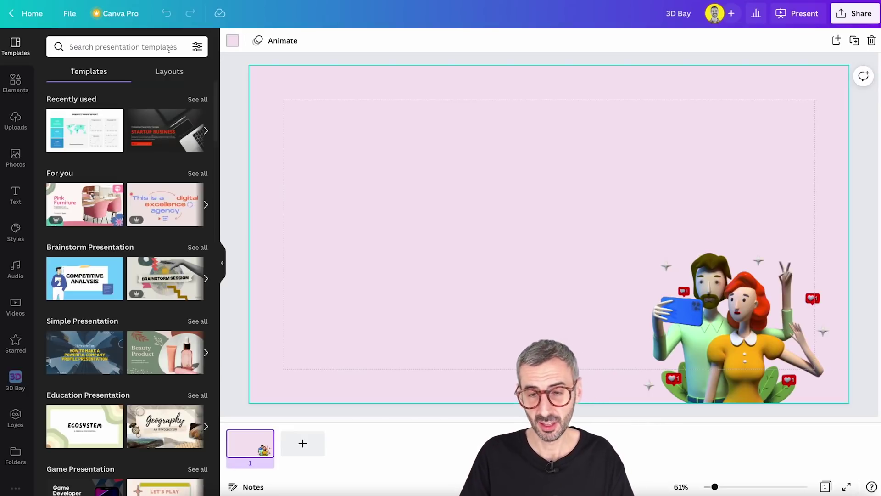
Step: Apply the Mystic Duotone effect to the selfie couple, keeping its preset highlight and shadow colours
left_click(759, 319)
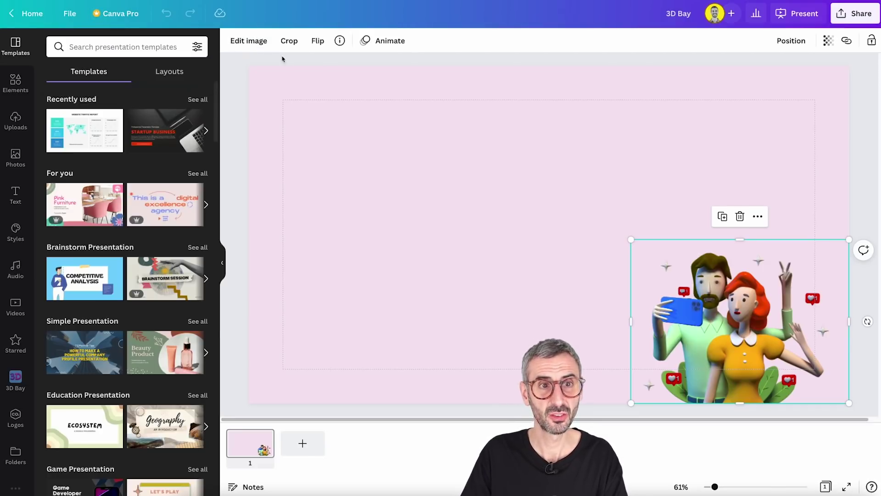
left_click(262, 44)
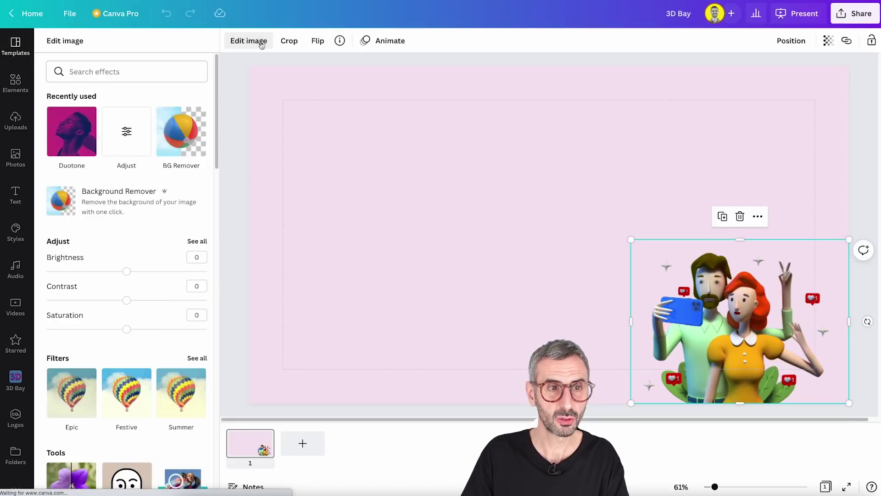
left_click(75, 132)
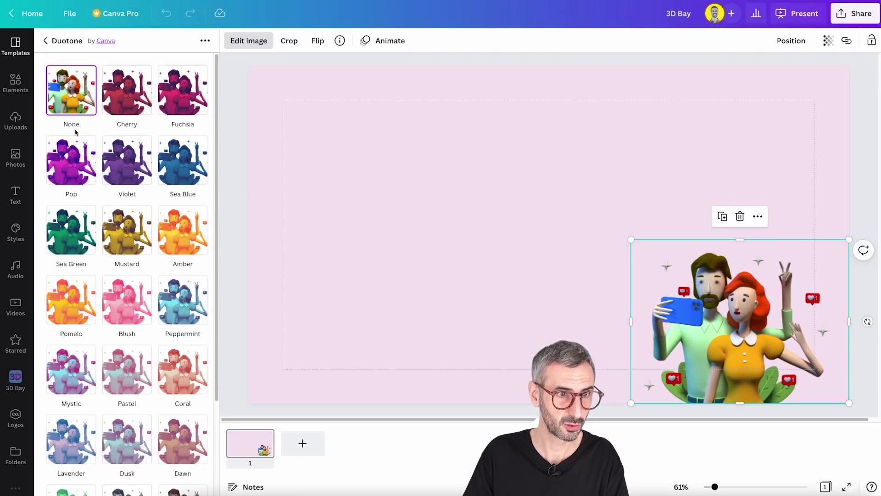
left_click(76, 379)
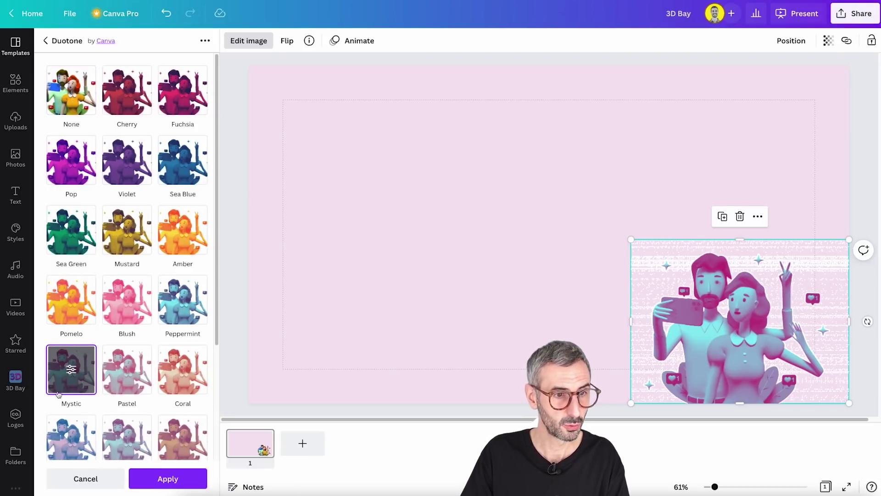
left_click(71, 370)
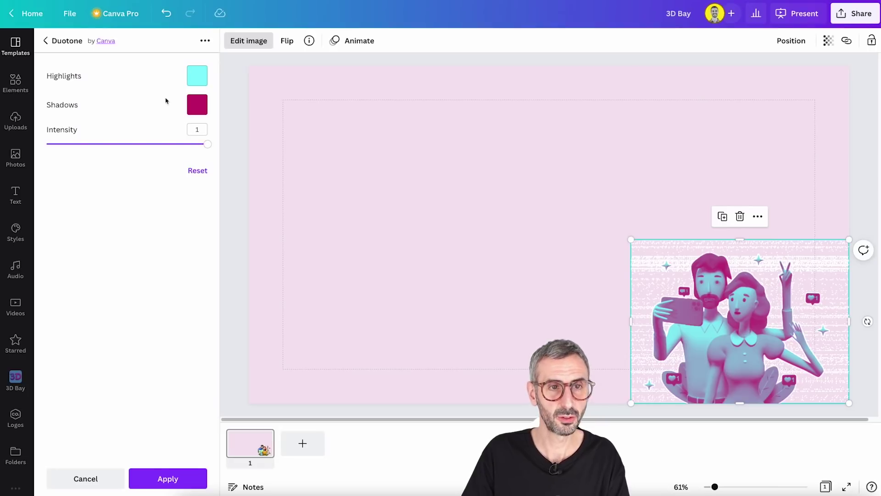
left_click(138, 478)
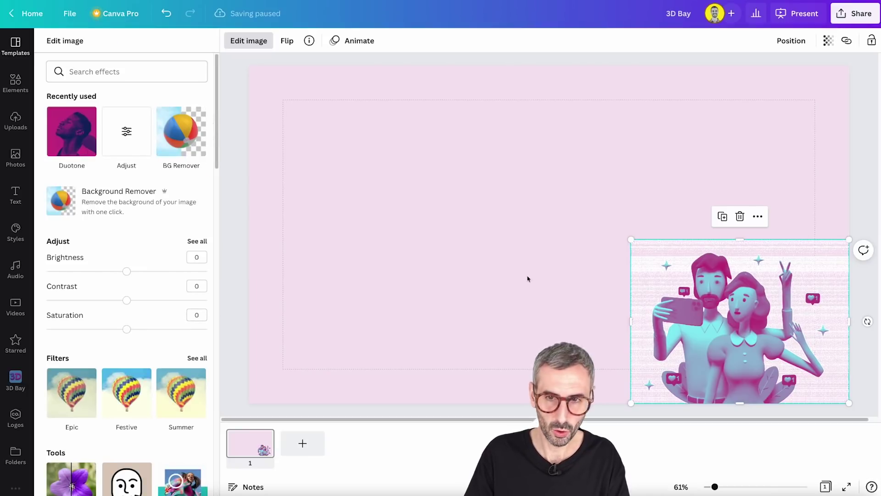
left_click(539, 245)
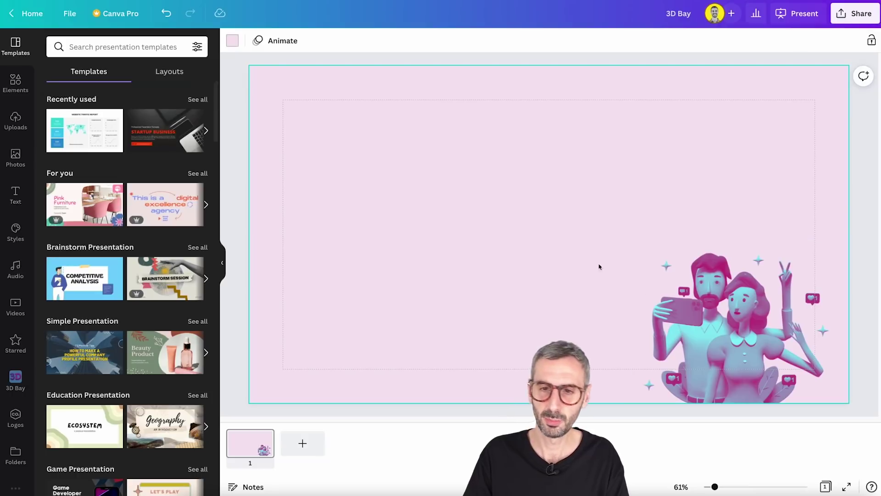
left_click(737, 311)
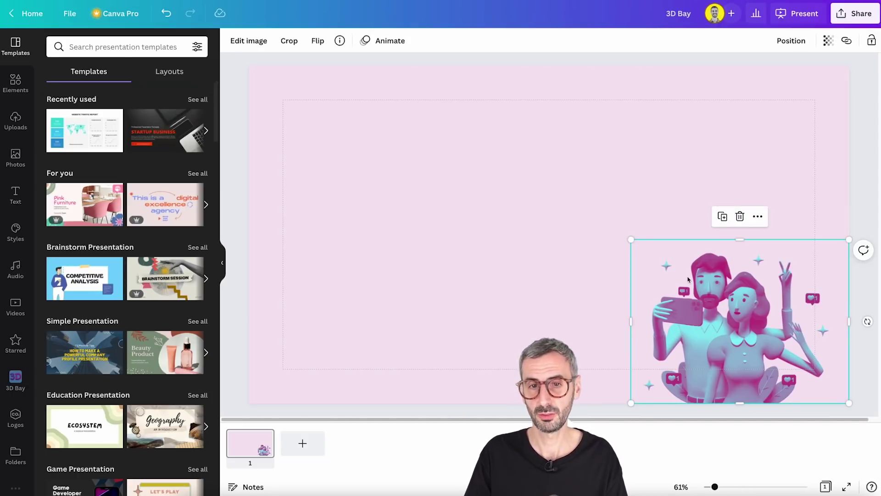
left_click(480, 248)
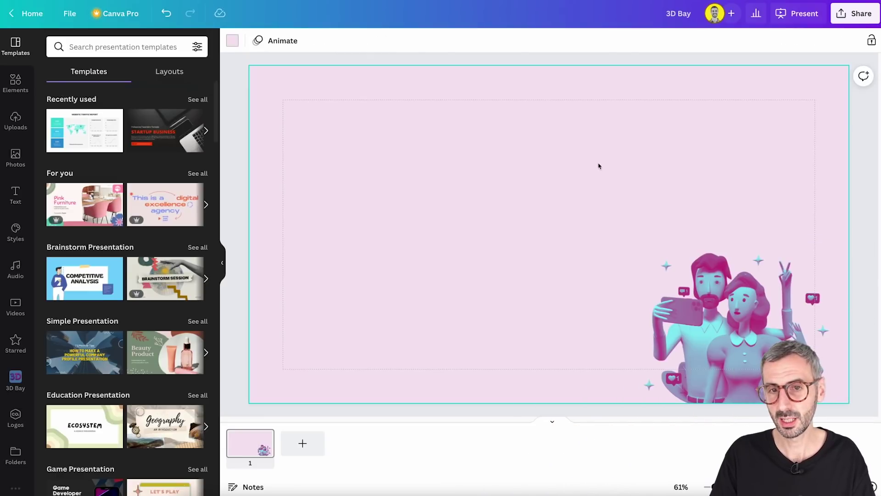
Step: Add a text box to the page reading "Social.ly"
key("ctrl+t")
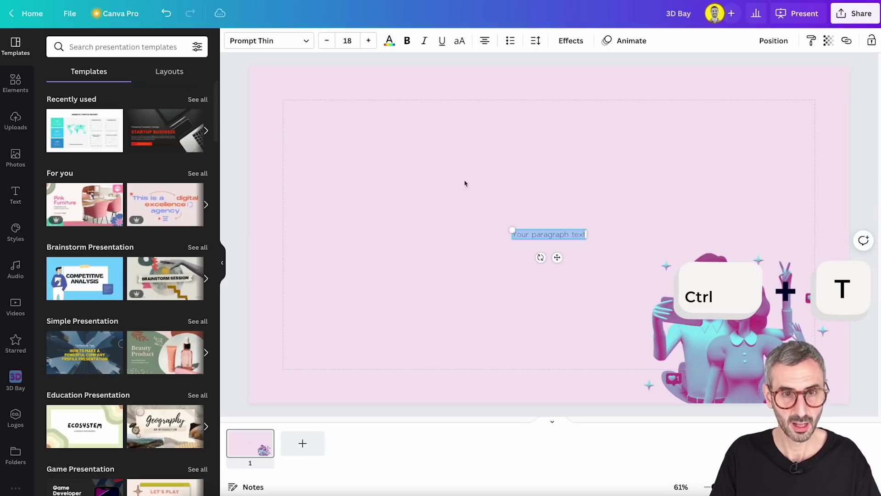
type("3d")
type("cia")
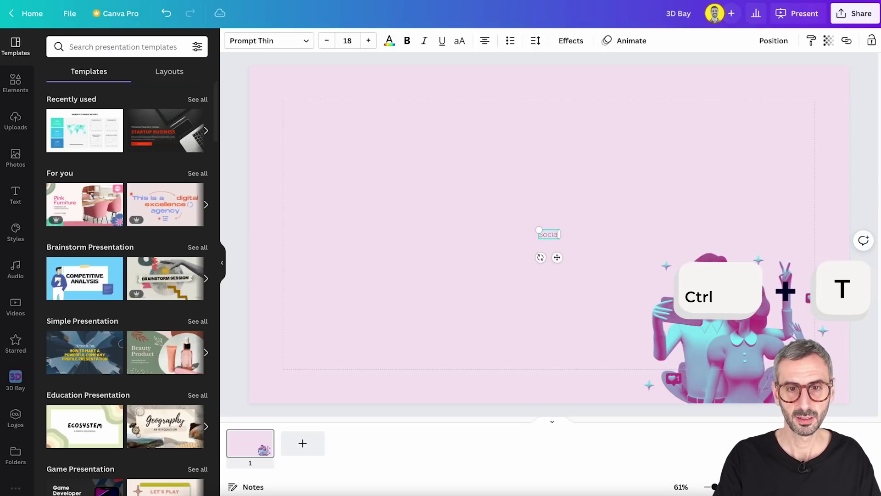
type("lly")
key("ctrl+a")
Step: Set the "Social.ly" text to Prompt Bold at size 200 and move it up above the couple, centred horizontally
left_click(282, 46)
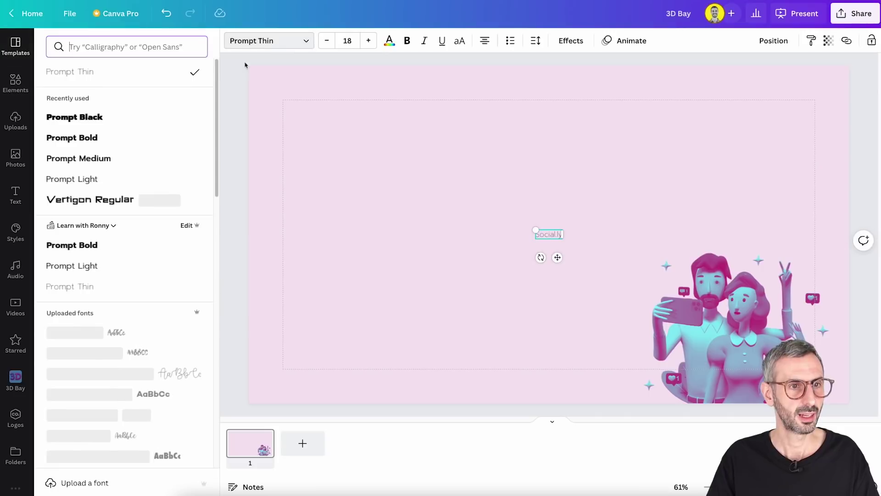
left_click(83, 136)
left_click(344, 35)
type("200")
key("Return")
left_click(568, 307)
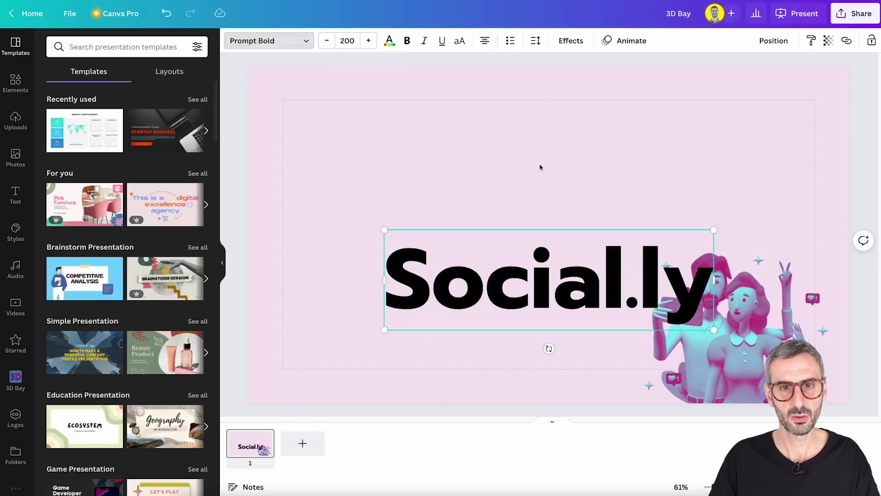
left_click(563, 188)
left_click_drag(581, 278, 581, 207)
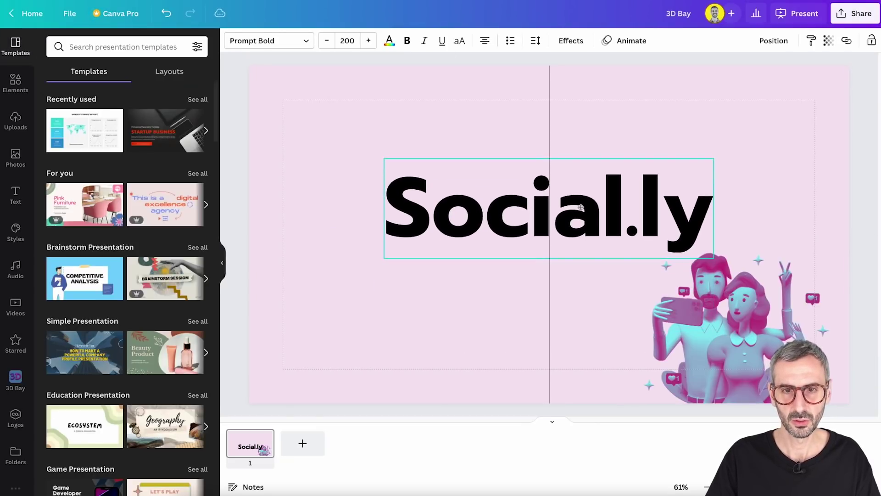
Step: Recolour the "Social.ly" title with the purple #A97CAE sampled from the phone in the couple's illustration
left_click(390, 41)
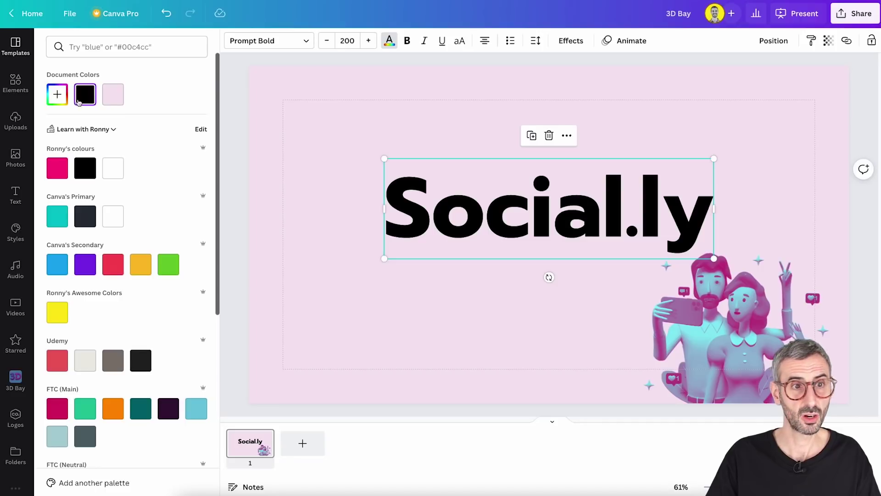
left_click(57, 94)
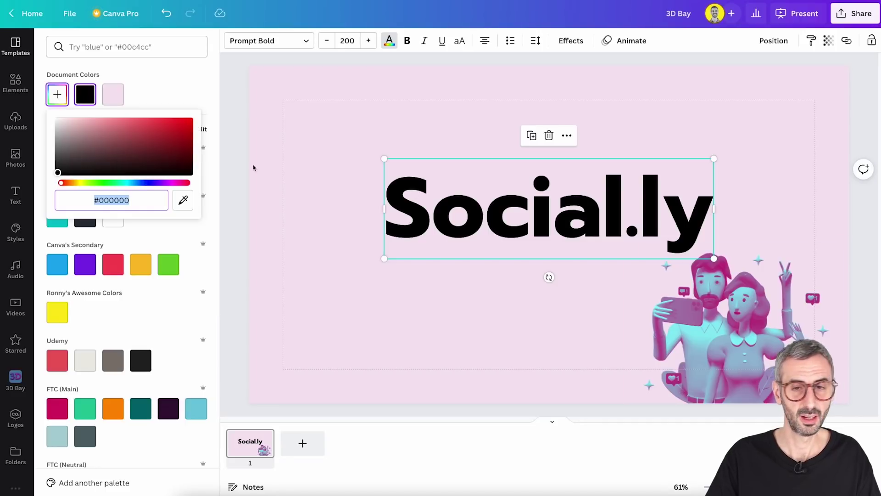
left_click(184, 200)
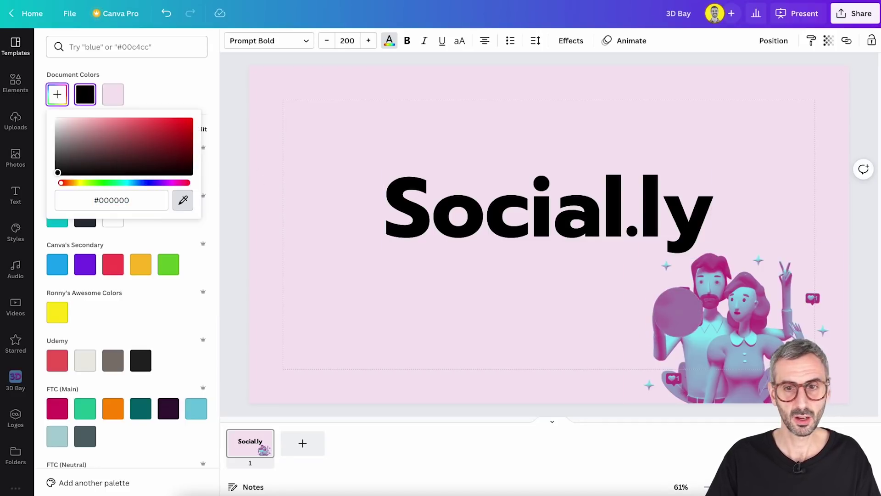
left_click(679, 311)
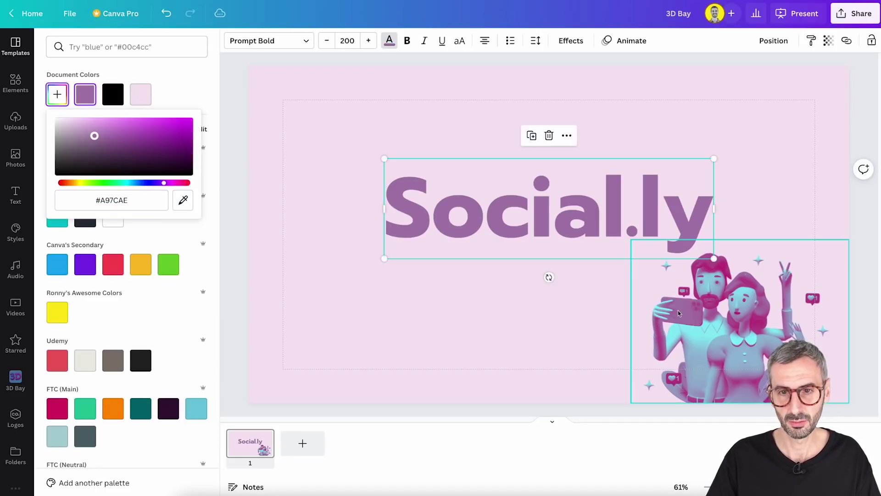
left_click(510, 308)
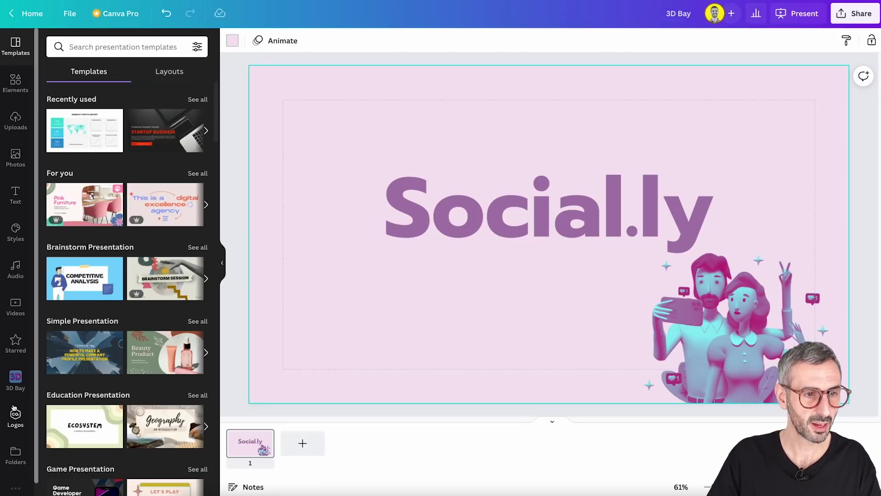
Step: Return to the 3D Bay app and look through its complete list of categories
left_click(15, 382)
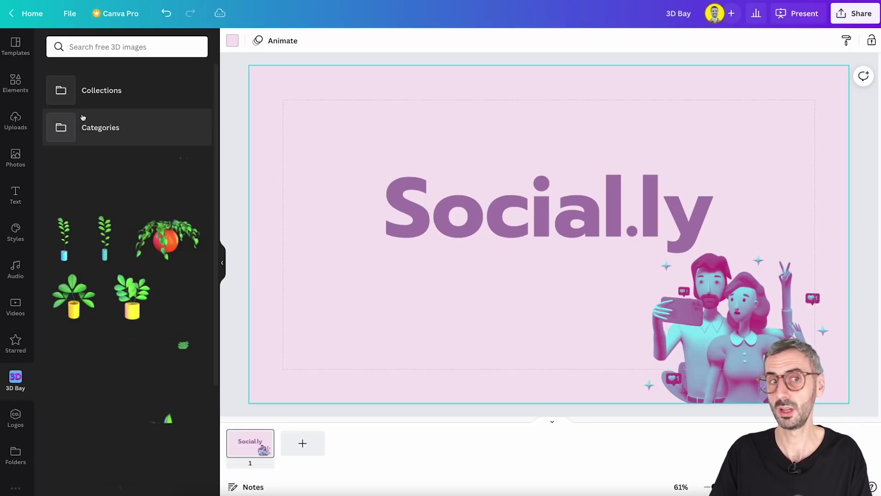
left_click(115, 124)
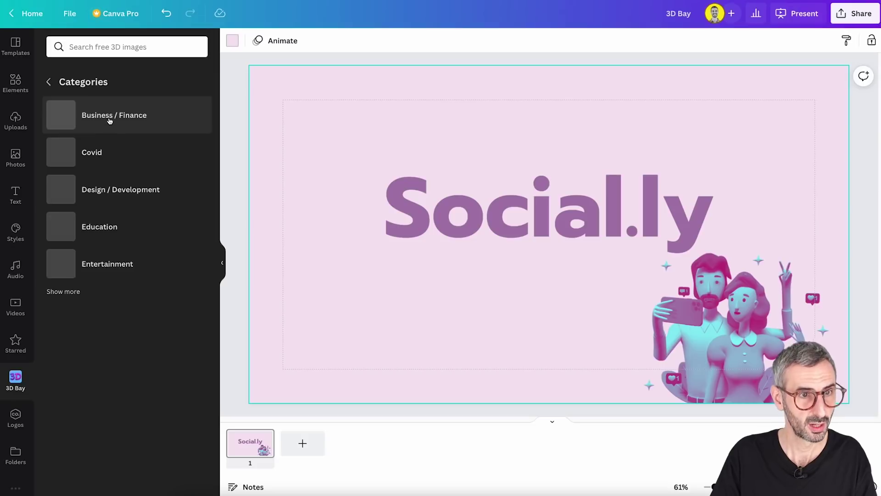
left_click(63, 292)
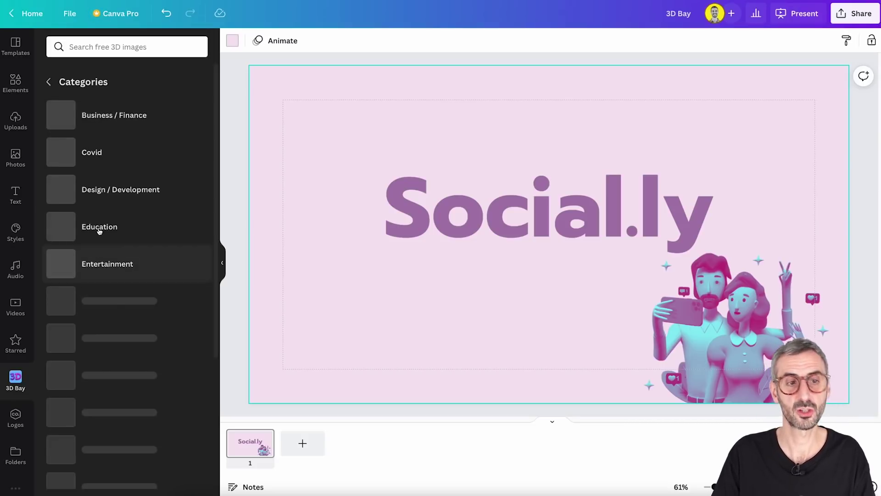
scroll(105, 248, "down", 5)
scroll(118, 291, "up", 5)
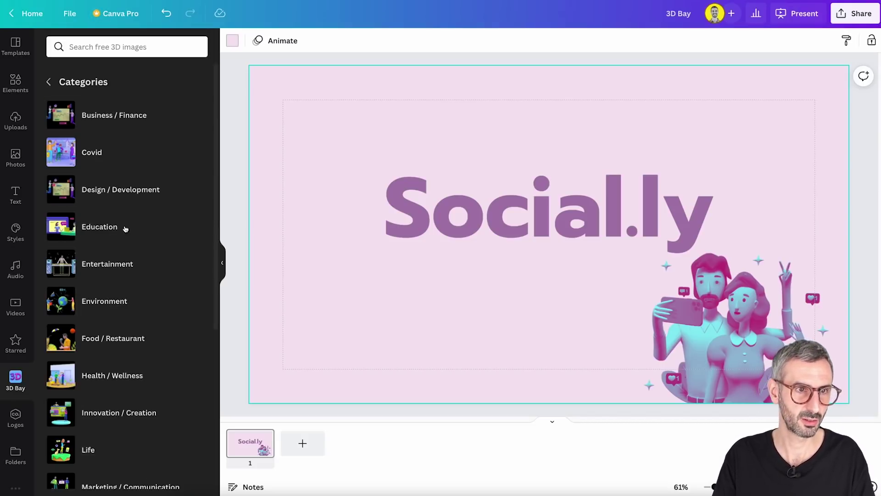
Step: Look through the complete list of 3D Bay collections and open the Podcast collection
left_click(49, 83)
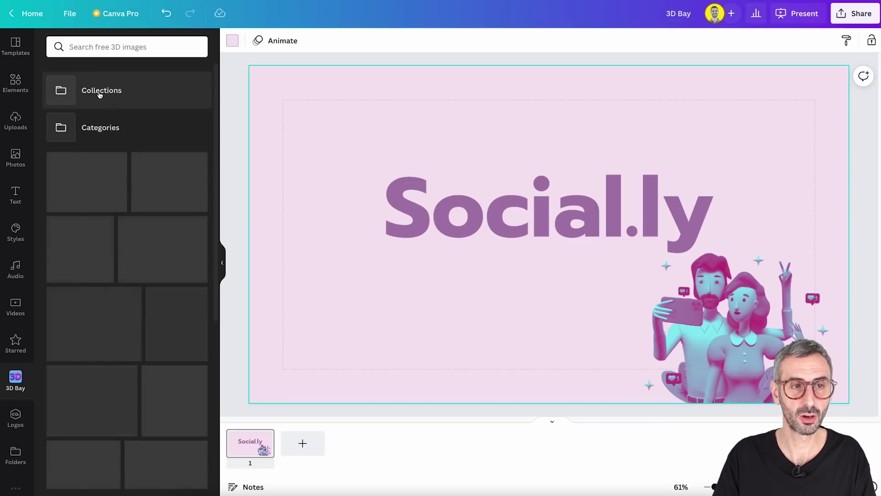
left_click(100, 94)
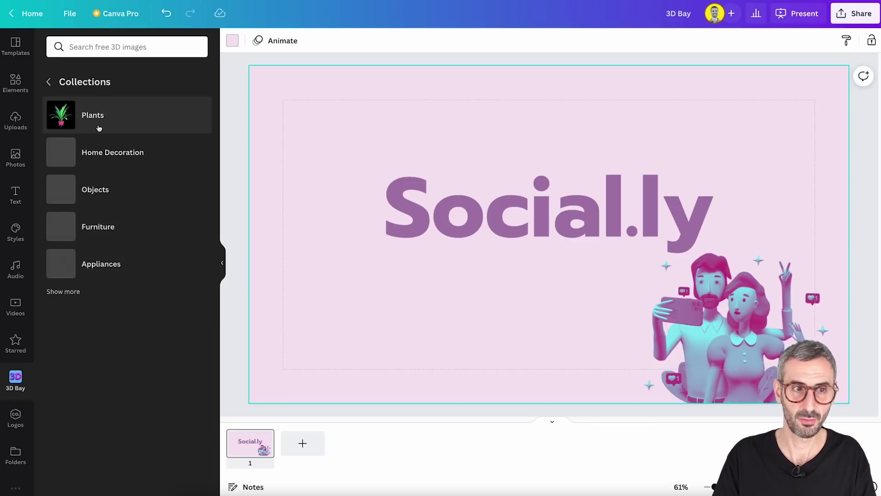
left_click(63, 292)
scroll(74, 296, "down", 3)
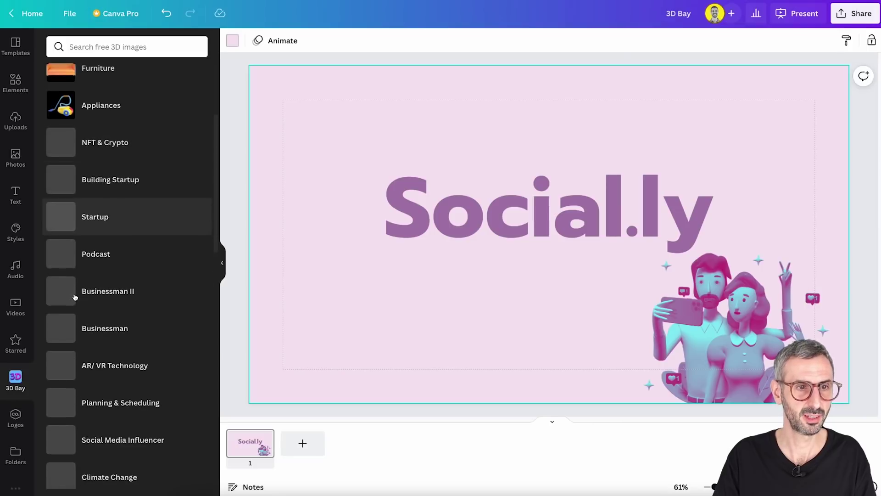
scroll(101, 220, "down", 2)
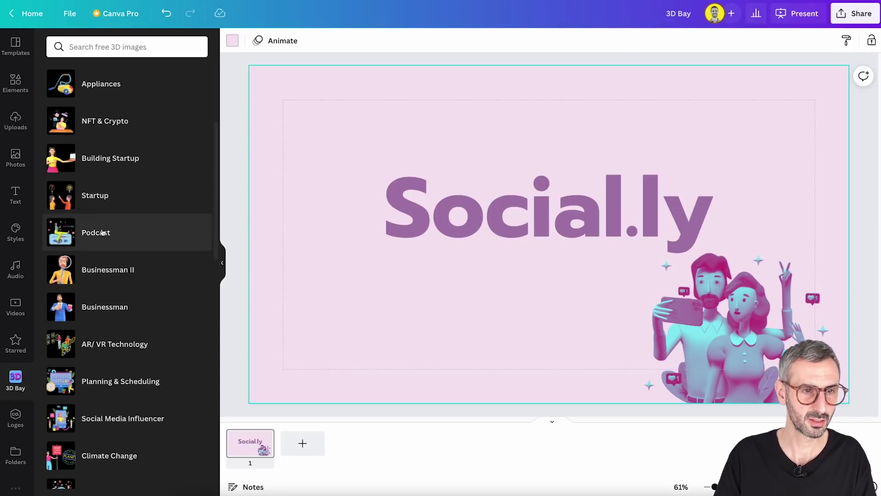
left_click(96, 195)
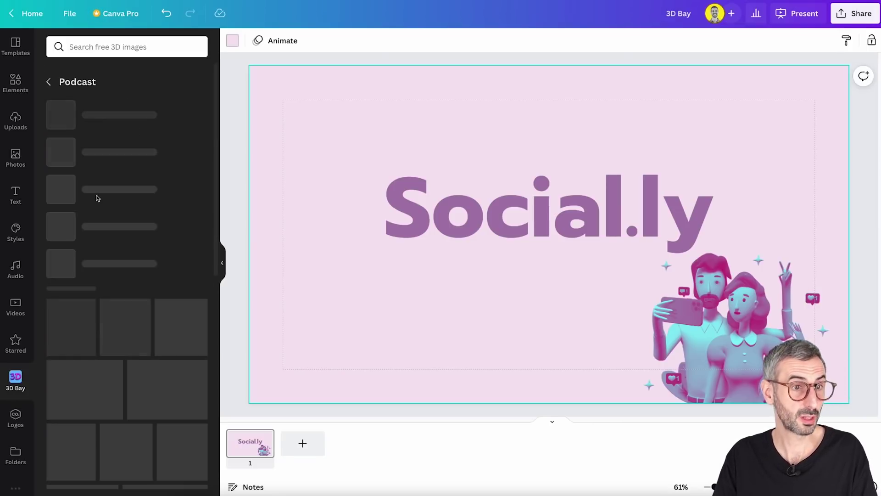